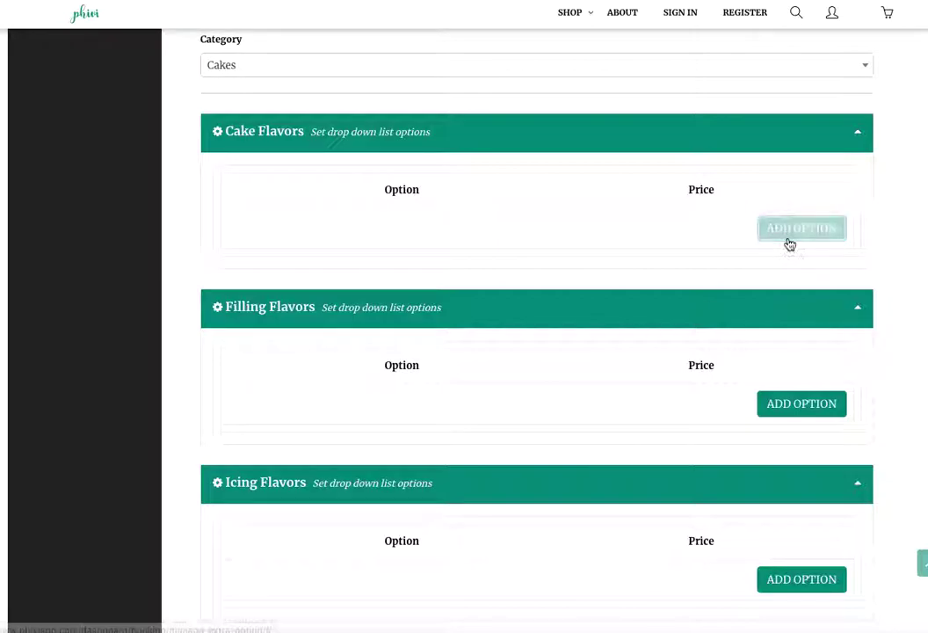
# Add six empty option rows to the Cake Flavors list.
pyautogui.click(801, 272)
pyautogui.click(807, 316)
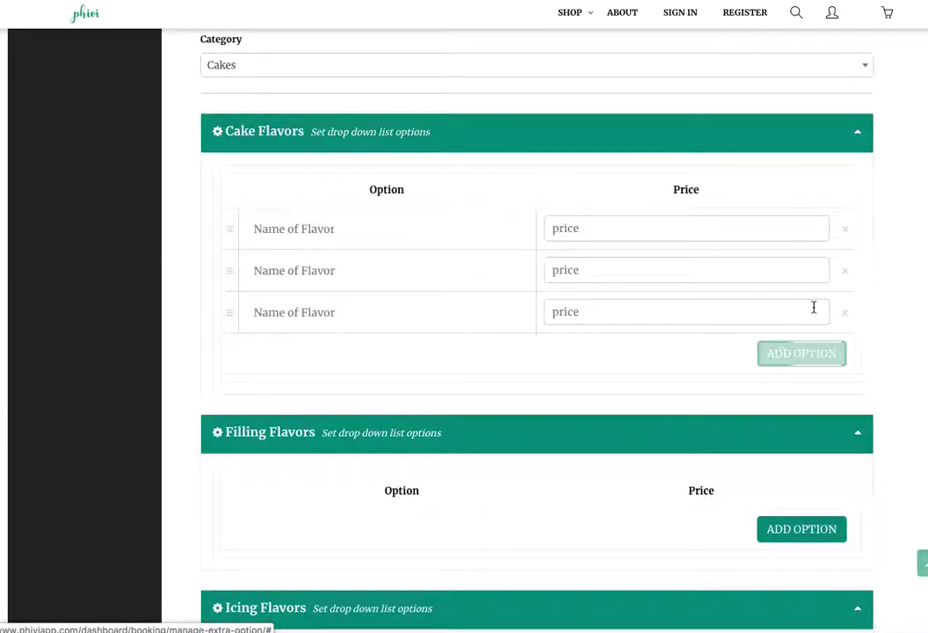
pyautogui.click(812, 353)
pyautogui.click(814, 392)
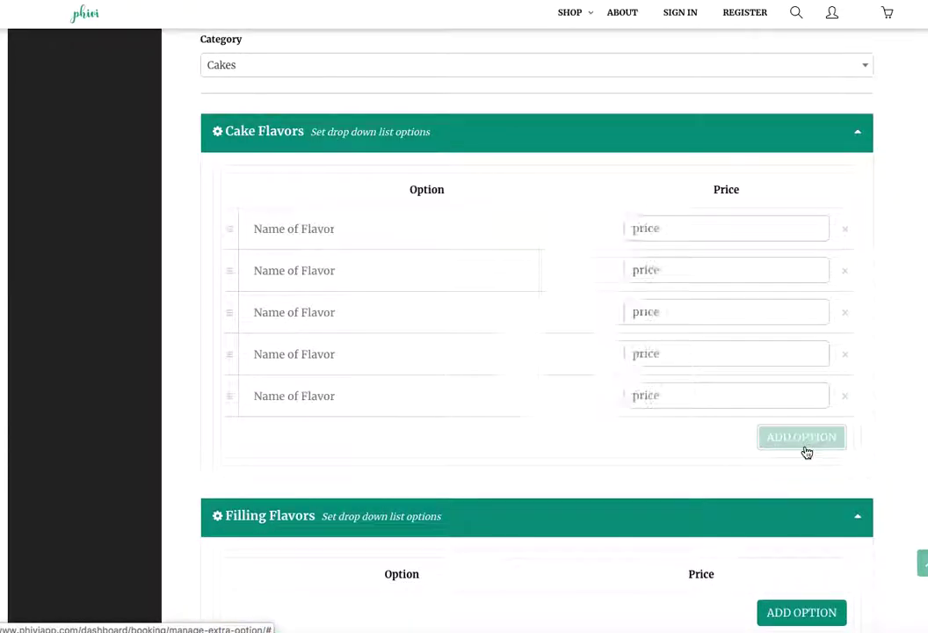
pyautogui.click(801, 440)
# Enter Flower Cake Pops (12/24/36) at 40/80/120 and Basic Cake Pops (12/24/36) at 30/60/90.
pyautogui.click(321, 228)
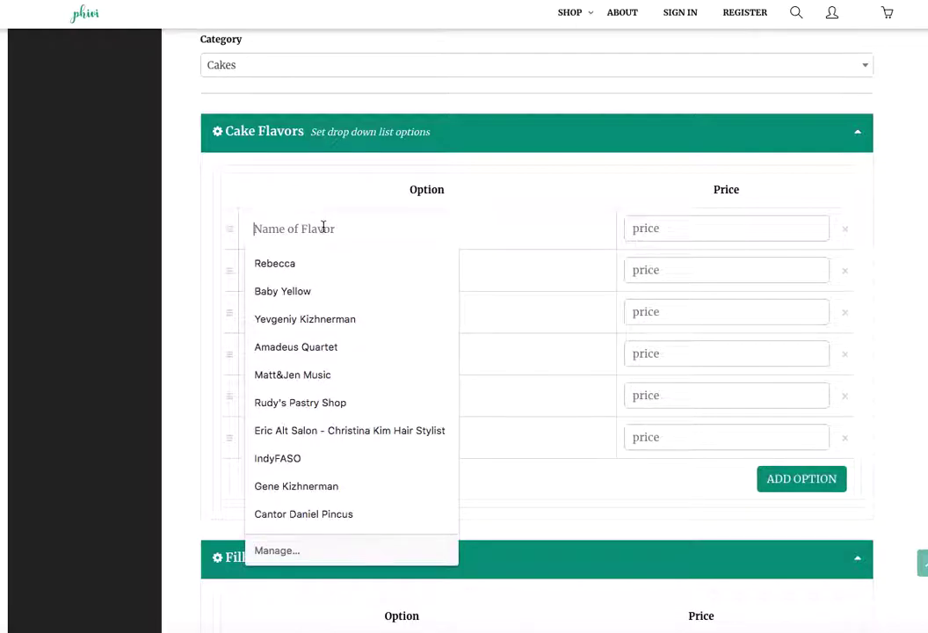
pyautogui.write('Flower Cake Pop')
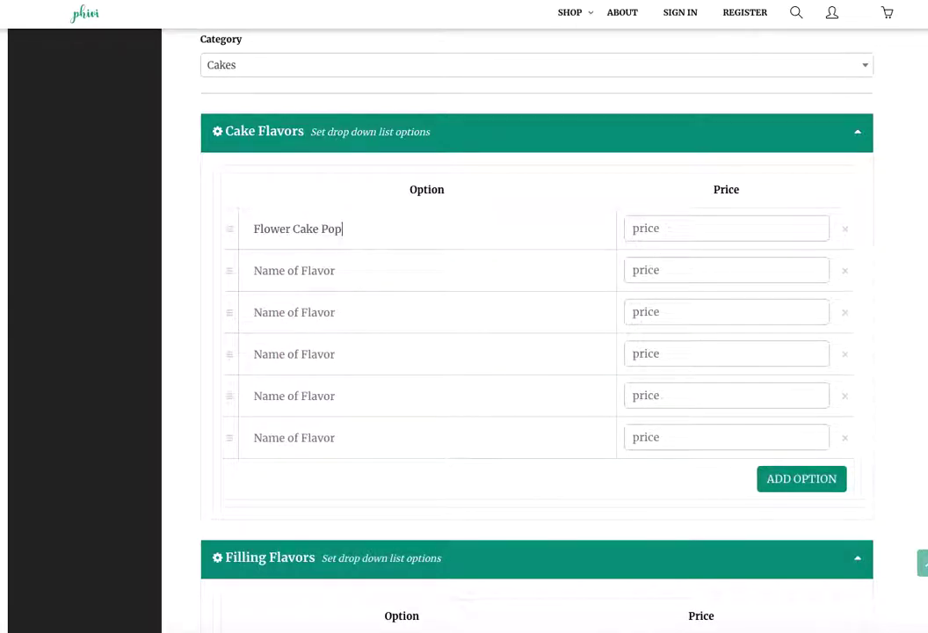
pyautogui.write('40')
pyautogui.write('Flower Cake Pops (24')
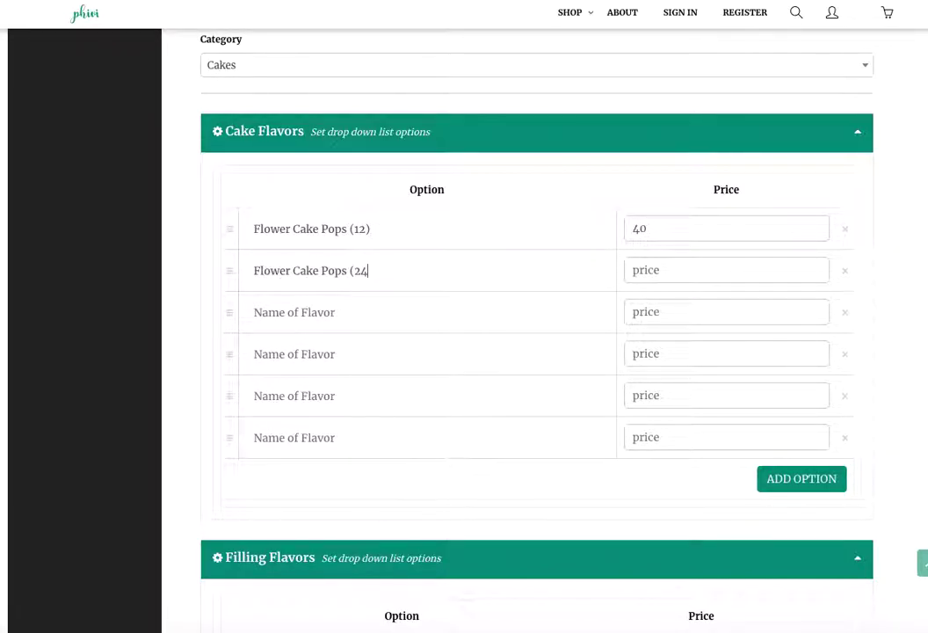
pyautogui.click(290, 312)
pyautogui.write('Flower Cake Pops (36')
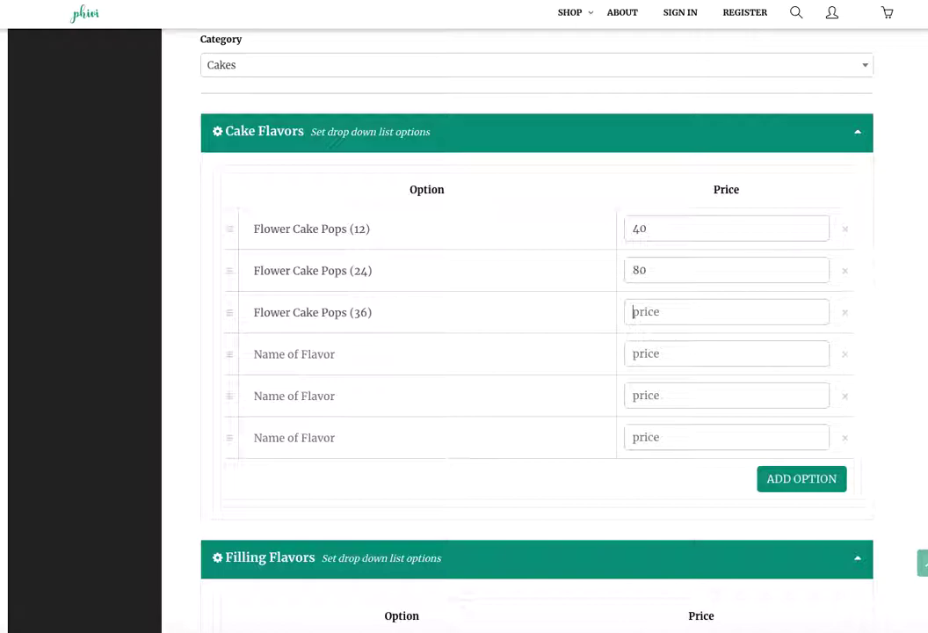
pyautogui.write('Basic ')
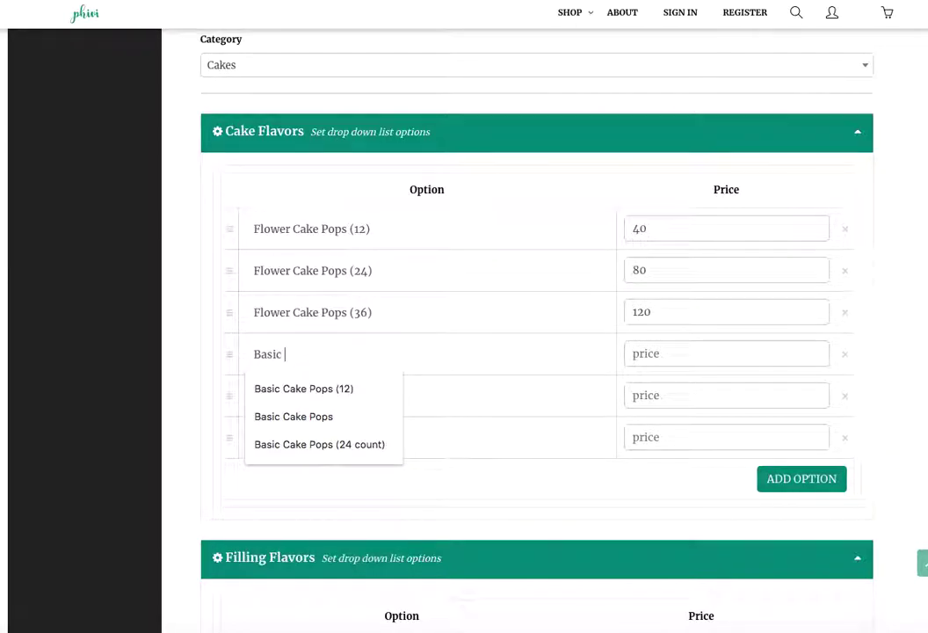
pyautogui.write('Cake Pops (12)')
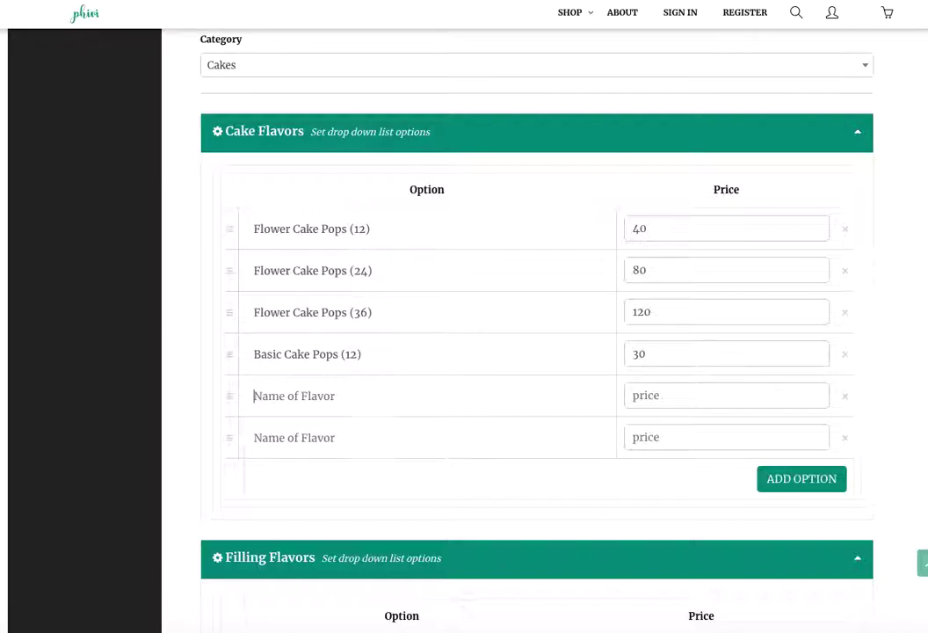
pyautogui.write('Basic Cake Pops (')
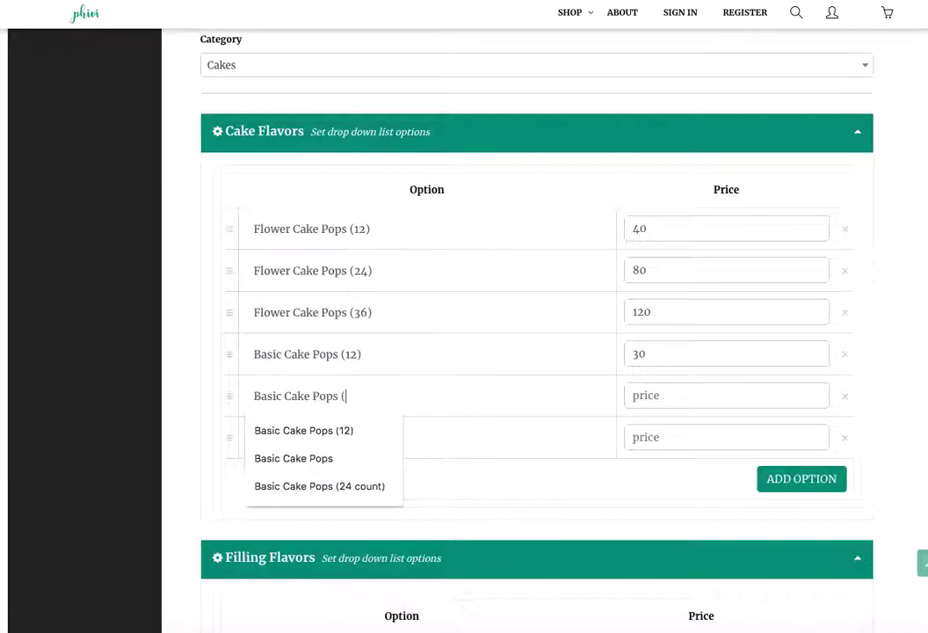
pyautogui.write('24)')
pyautogui.press('Tab')
pyautogui.click(264, 437)
pyautogui.write('Basic Cake Po')
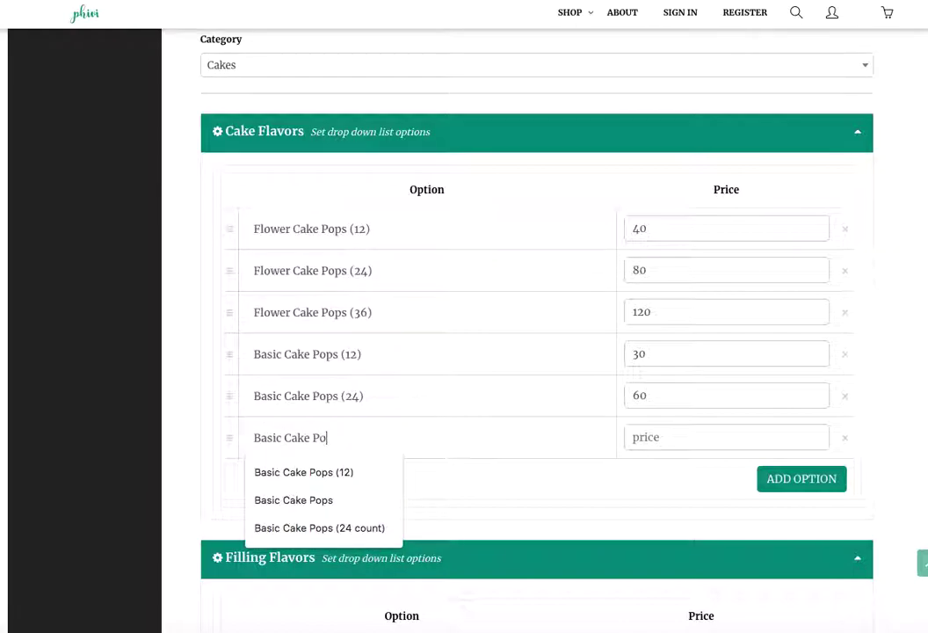
pyautogui.write('ps (36)')
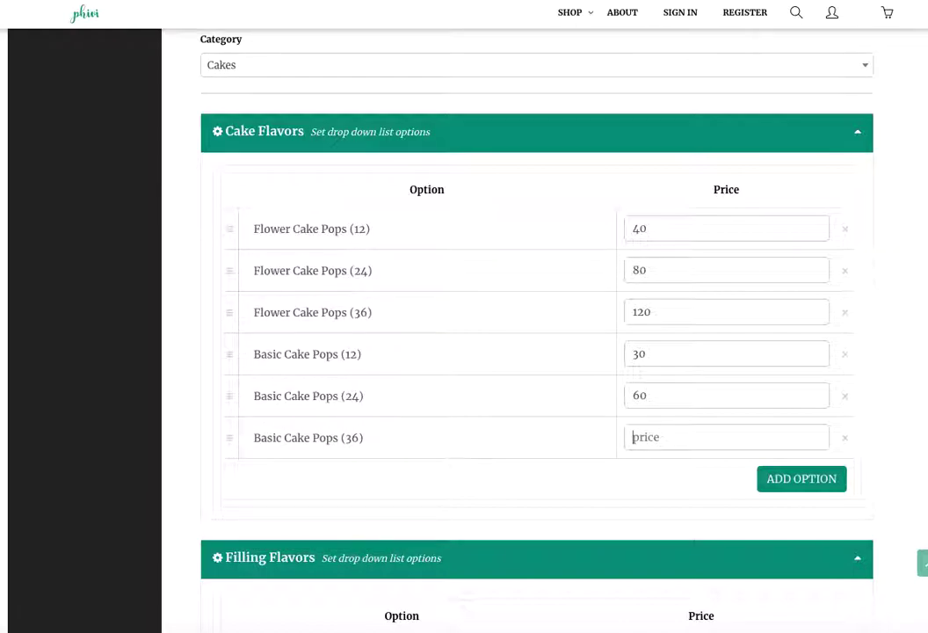
pyautogui.write('90')
# Add three option rows to the Filling Flavors list.
pyautogui.scroll(-5, 393, 400)
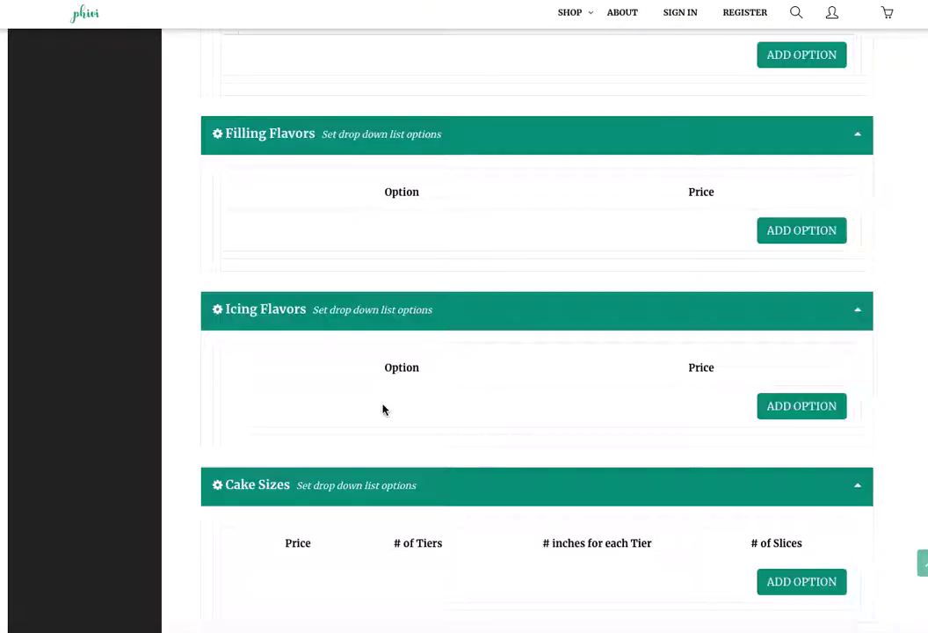
pyautogui.click(797, 230)
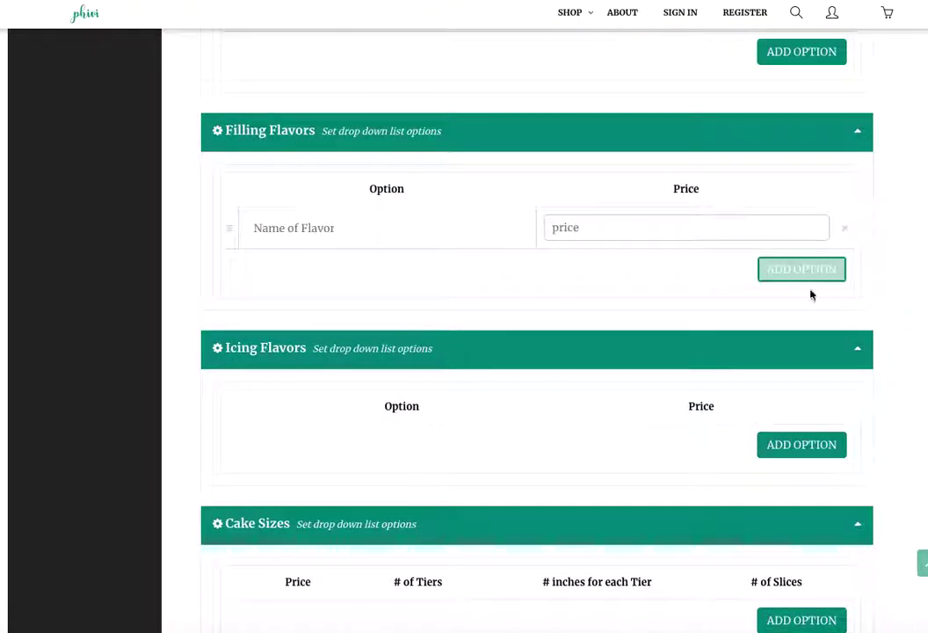
pyautogui.click(810, 270)
pyautogui.click(805, 313)
# Enter fillings Vanilla at 0, Chocolate at 0 and Dulce De Leche at 5.
pyautogui.click(391, 230)
pyautogui.write('Vanill')
pyautogui.click(726, 227)
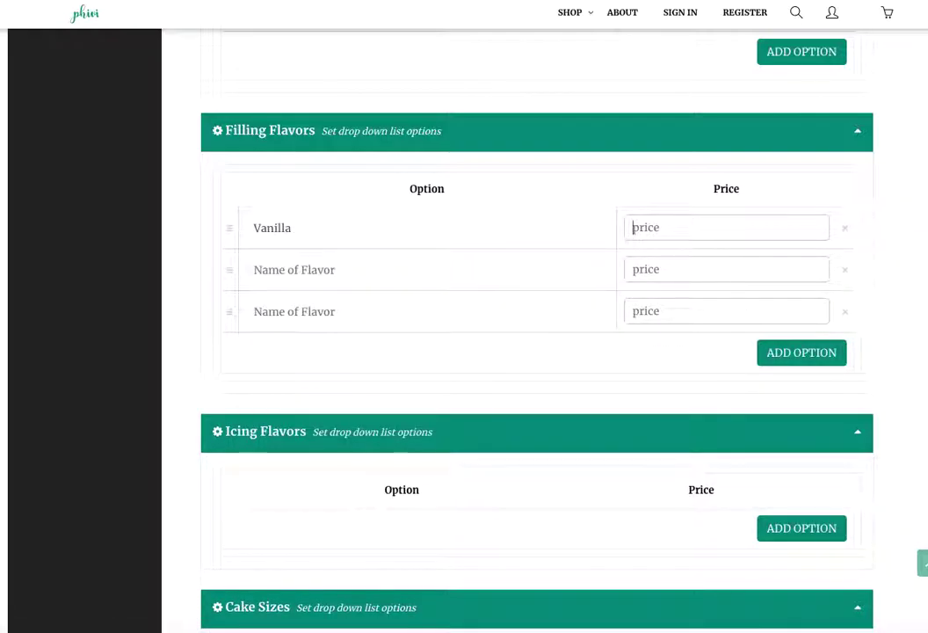
pyautogui.write('0')
pyautogui.press('Tab')
pyautogui.write('Chocolate')
pyautogui.press('Tab')
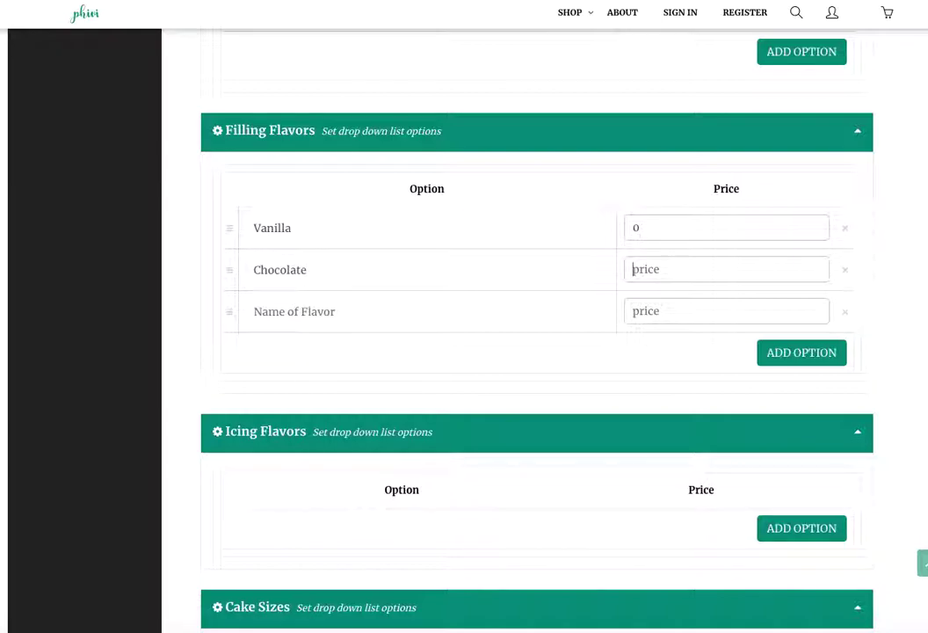
pyautogui.write('Dulce De Leche')
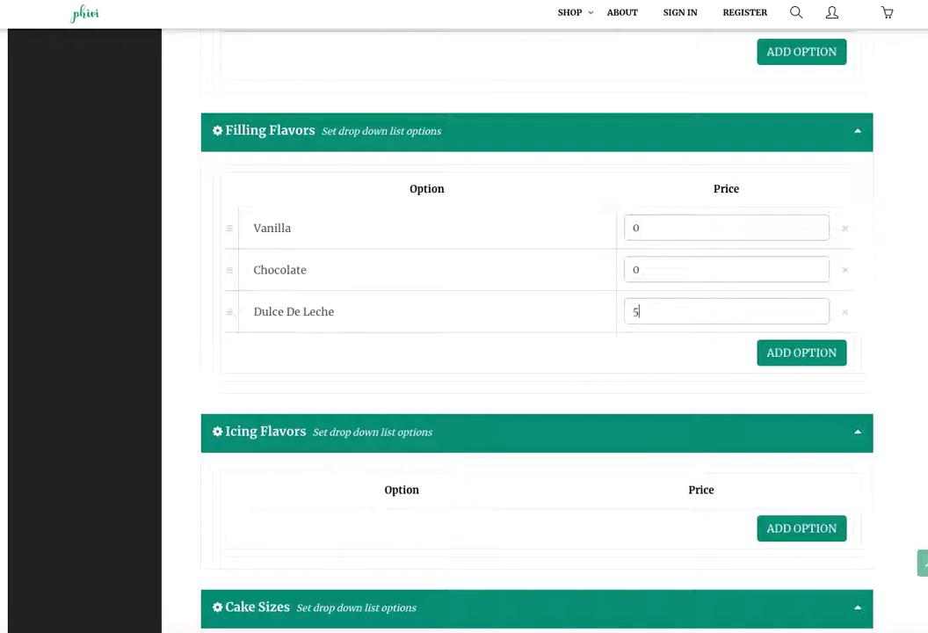
# Save the cake and filling flavor options and begin a new bookable product.
pyautogui.scroll(-3, 553, 390)
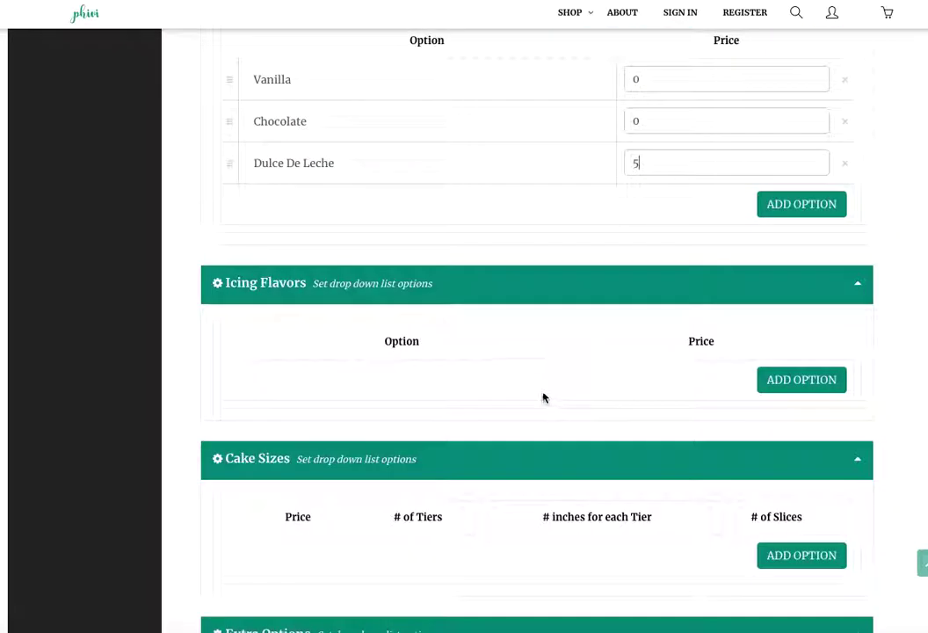
pyautogui.scroll(-3, 529, 397)
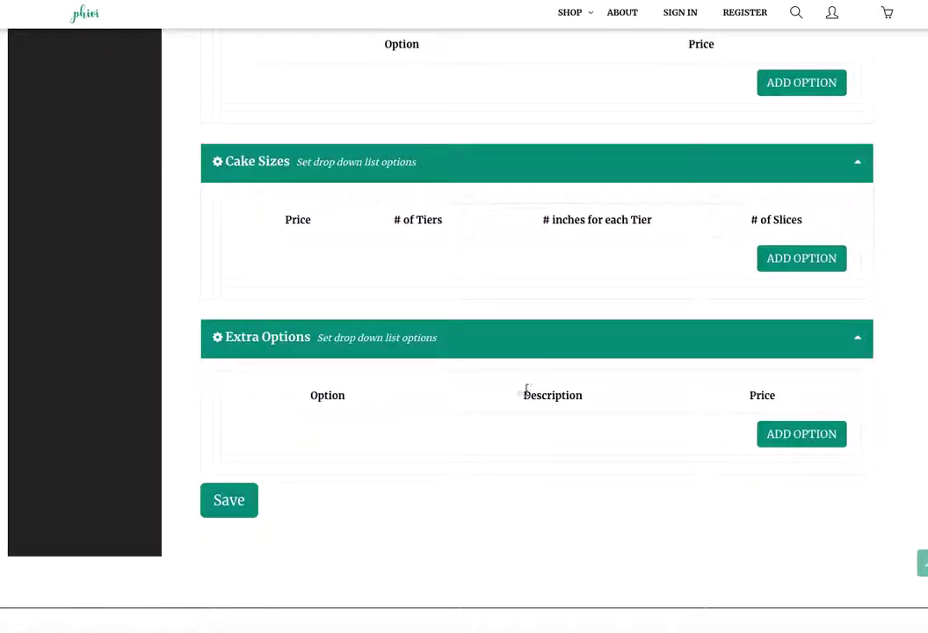
pyautogui.click(227, 498)
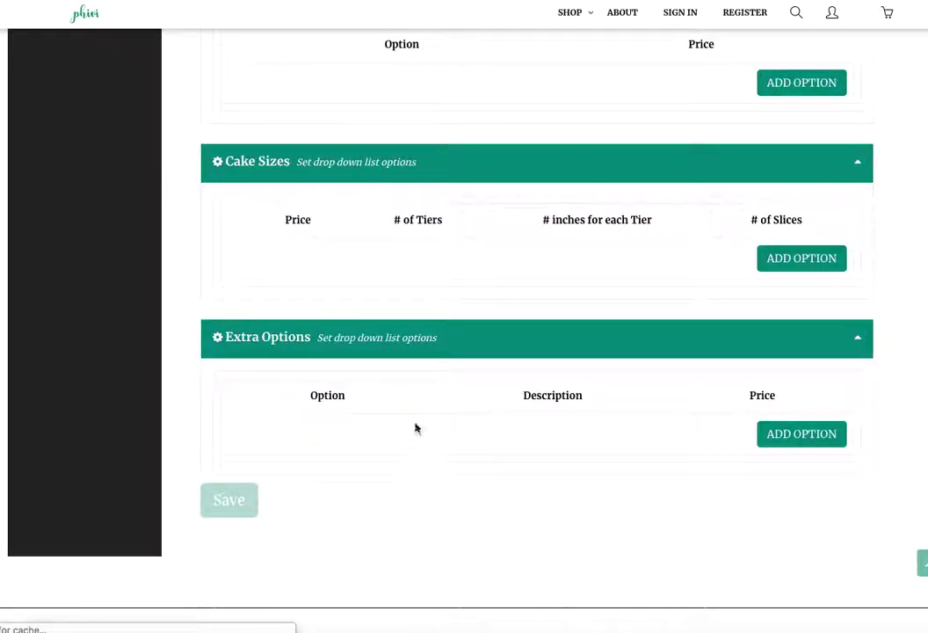
pyautogui.click(476, 432)
# Upload the Floral Delight Cake Pops photo as the new product's featured cover image.
pyautogui.click(466, 432)
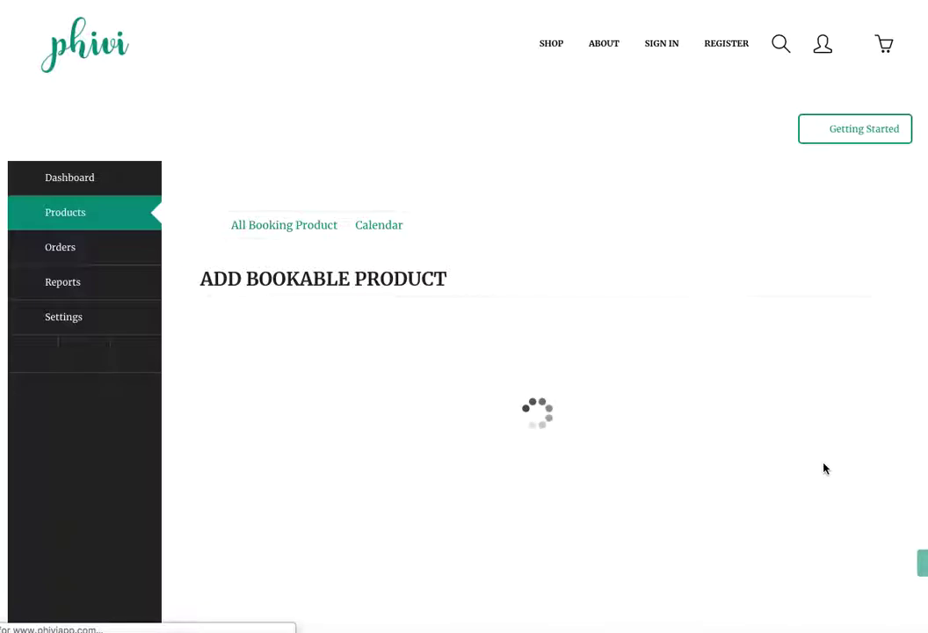
pyautogui.scroll(-2, 794, 432)
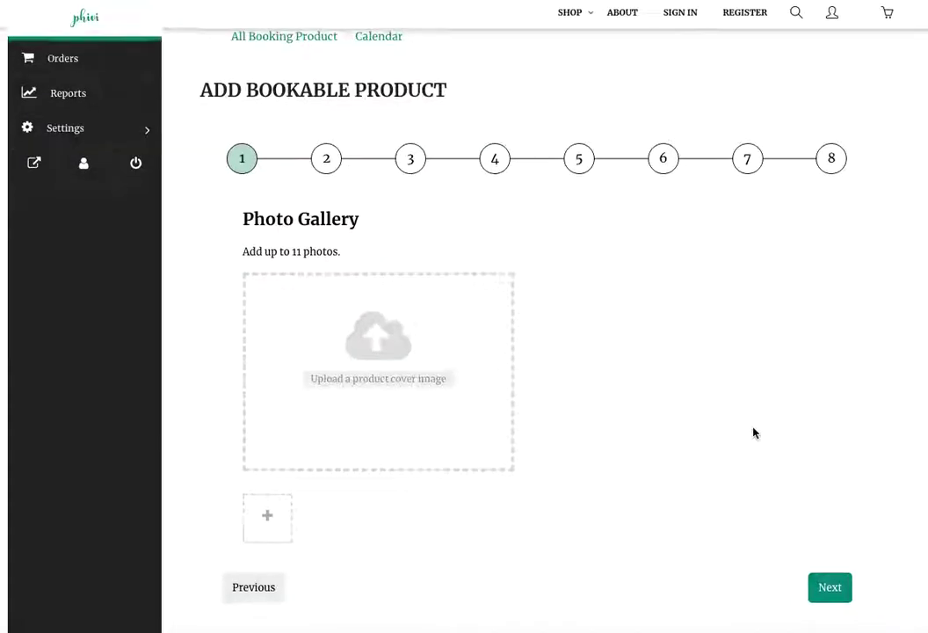
pyautogui.click(420, 387)
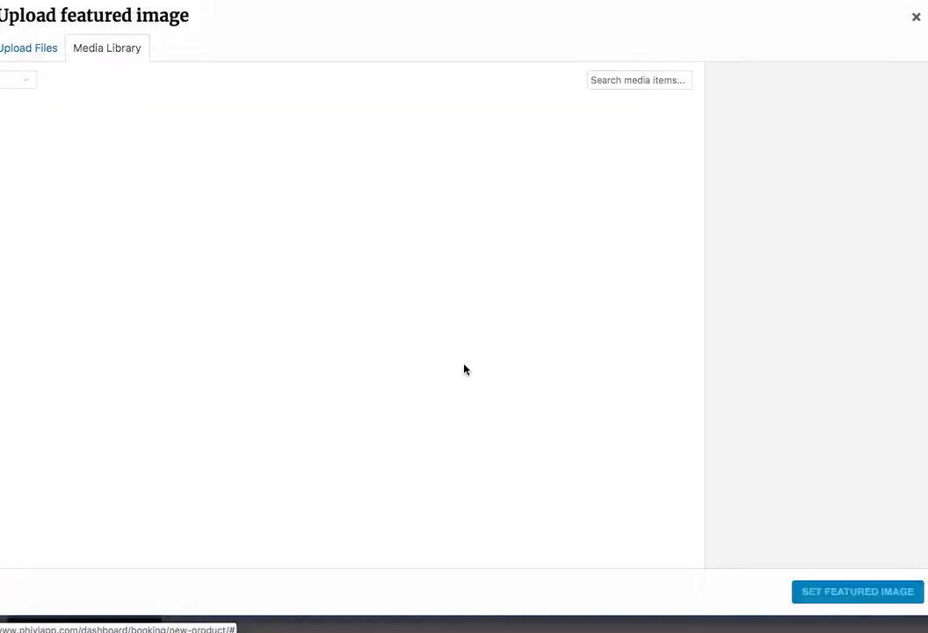
pyautogui.moveTo(9, 105); pyautogui.dragTo(172, 145)
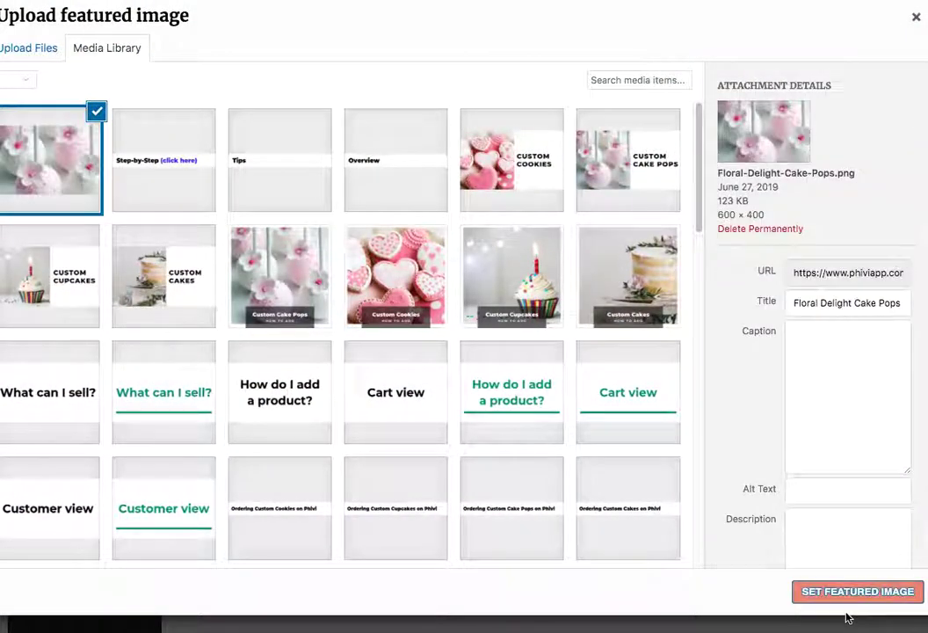
pyautogui.click(839, 591)
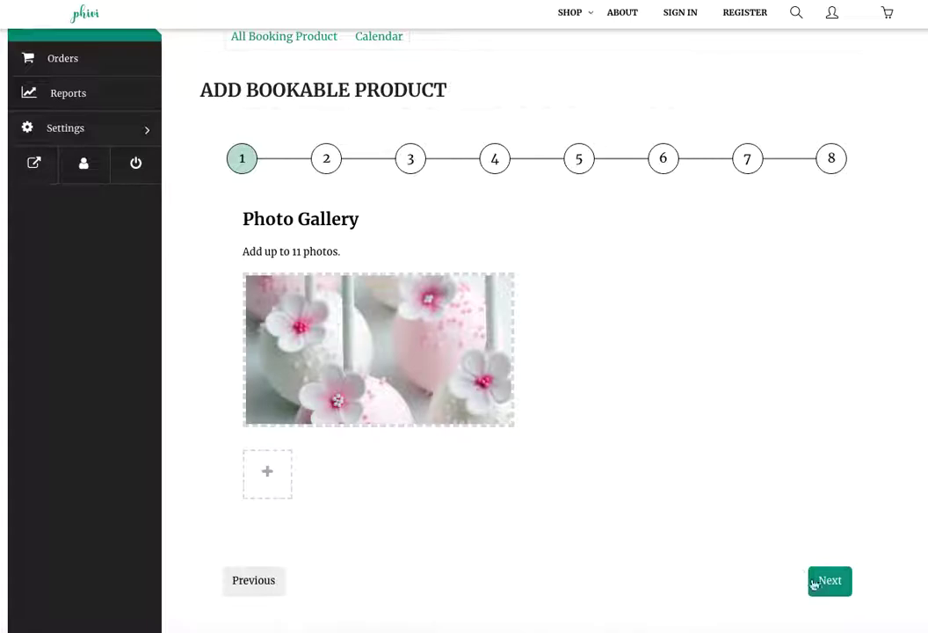
pyautogui.click(830, 580)
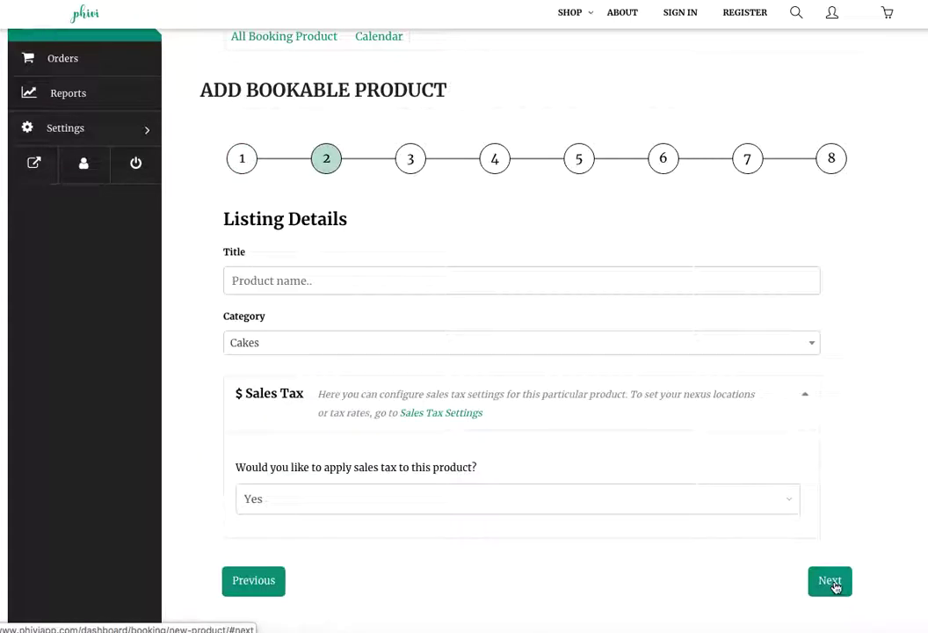
# Title the product 'Flower Cake Pops' and proceed past Pricing Details to Flavors.
pyautogui.click(325, 281)
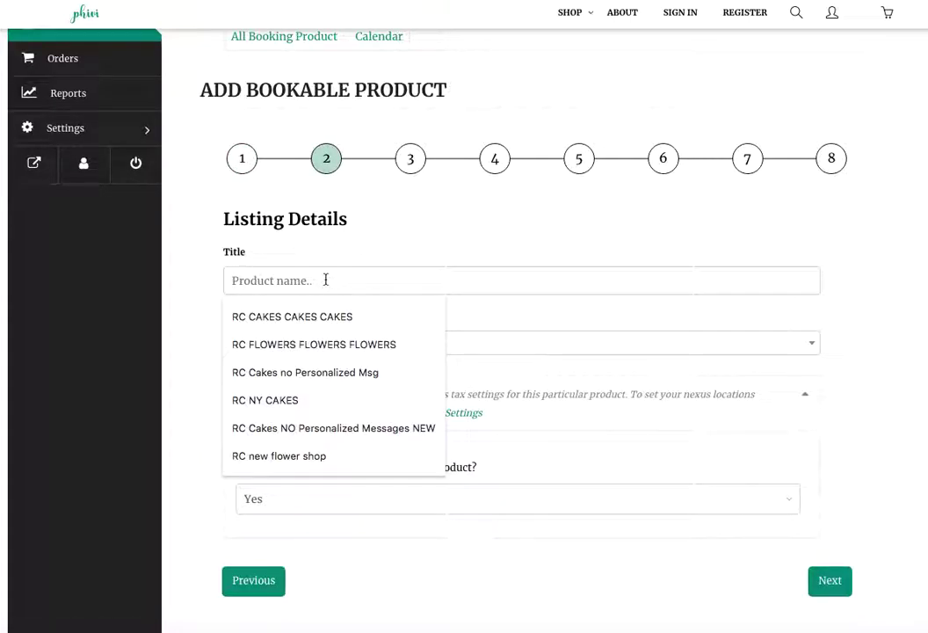
pyautogui.write('Flower Cake Pops')
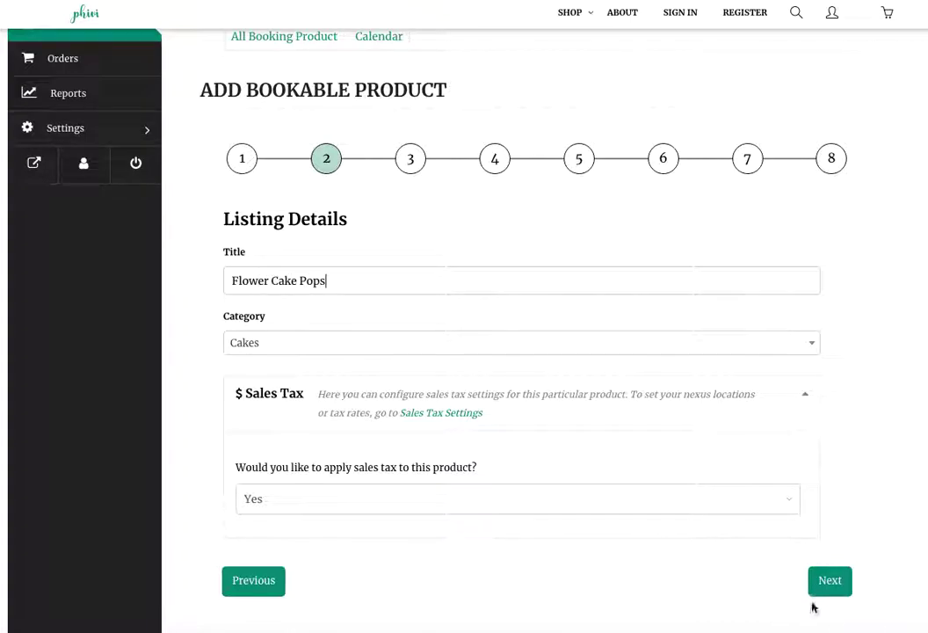
pyautogui.click(829, 581)
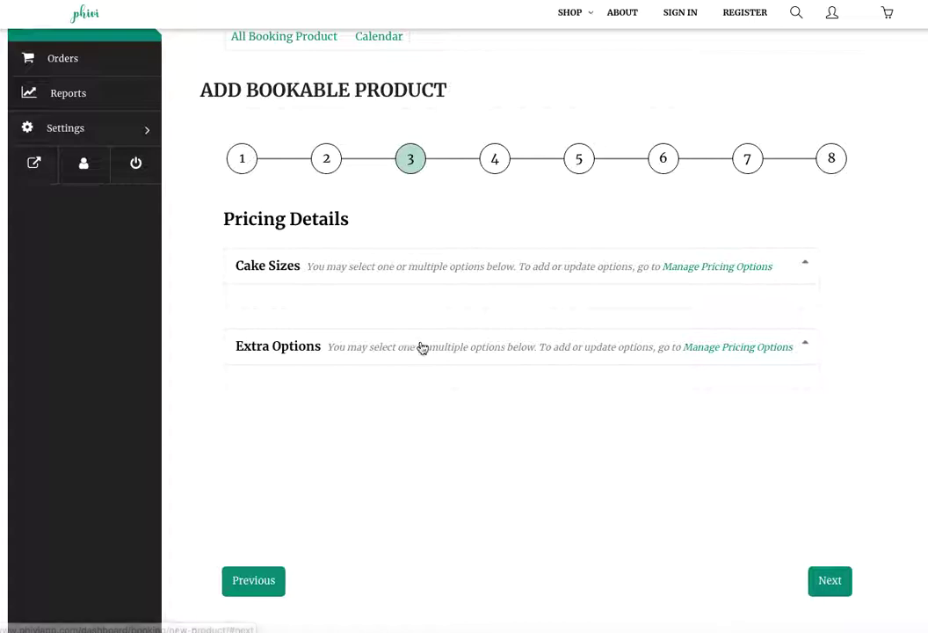
pyautogui.click(831, 585)
# Select Flower Cake Pops (12), (24), (36) and the Vanilla, Chocolate, Dulce De Leche fillings.
pyautogui.click(307, 309)
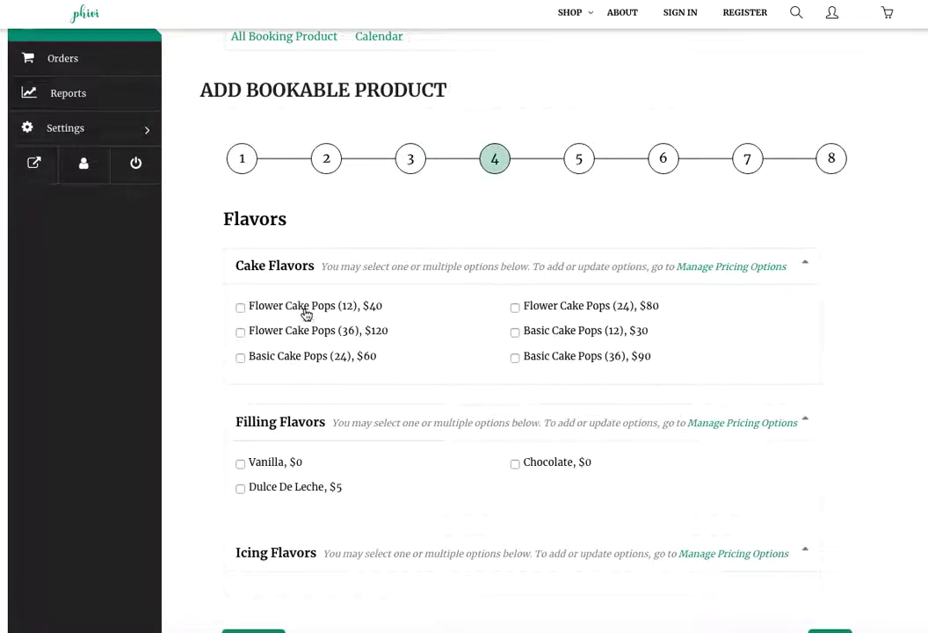
pyautogui.click(299, 339)
pyautogui.click(536, 306)
pyautogui.click(273, 463)
pyautogui.click(286, 488)
pyautogui.click(523, 463)
pyautogui.scroll(-1, 610, 476)
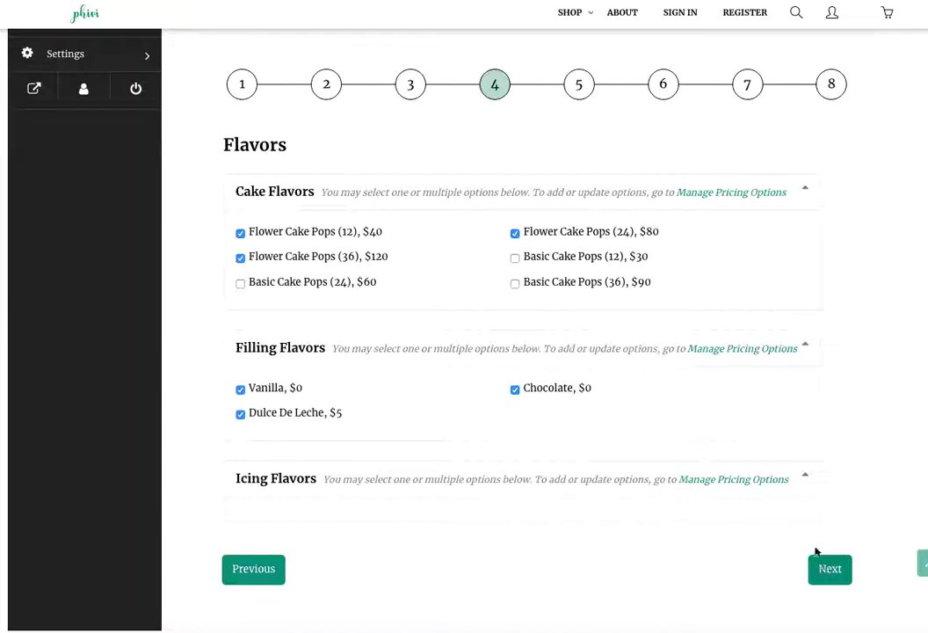
pyautogui.click(829, 568)
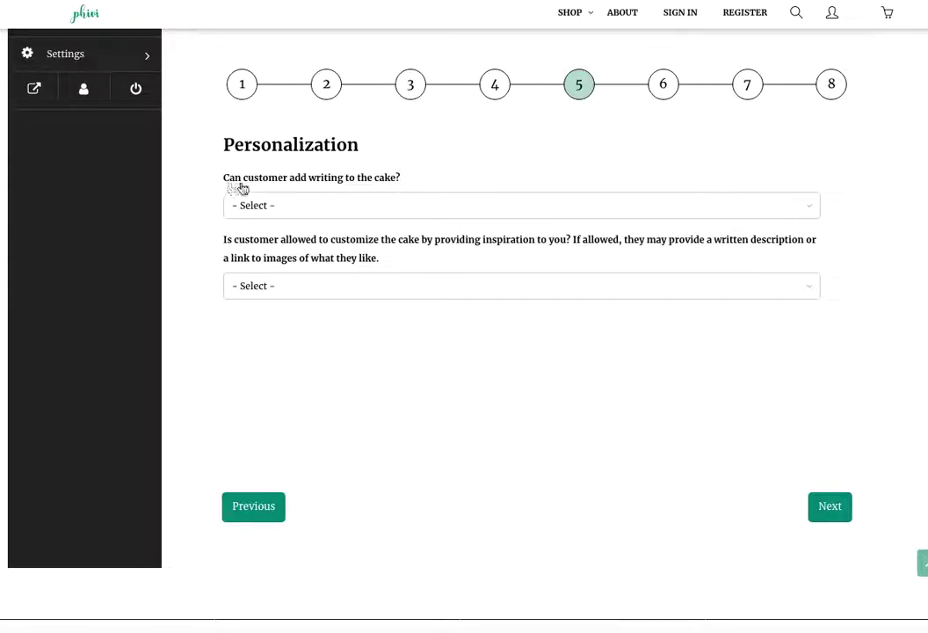
# Set cake writing to No, inspiration to Allowed, and choose Delivery as the service type.
pyautogui.click(356, 204)
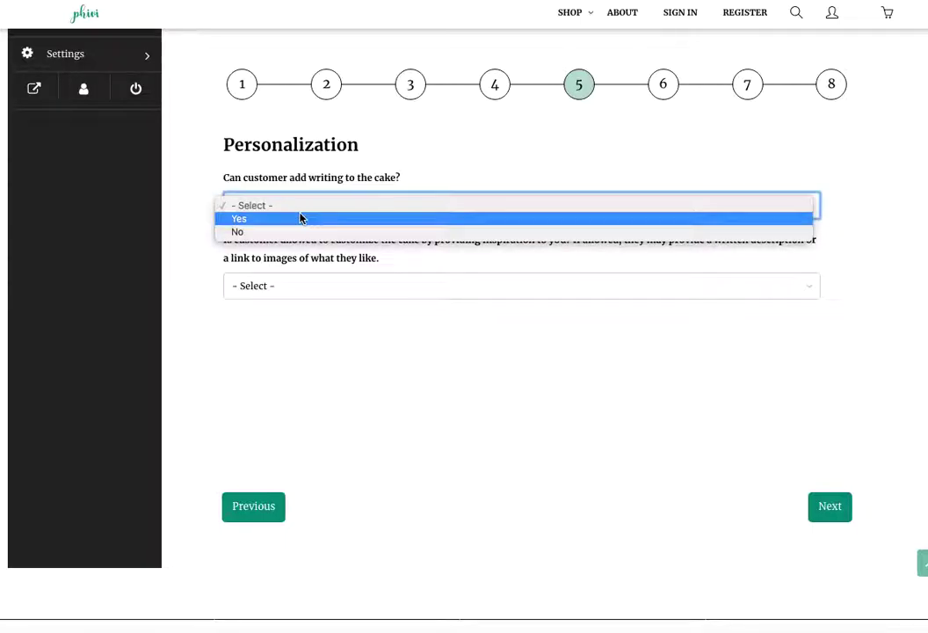
pyautogui.click(296, 231)
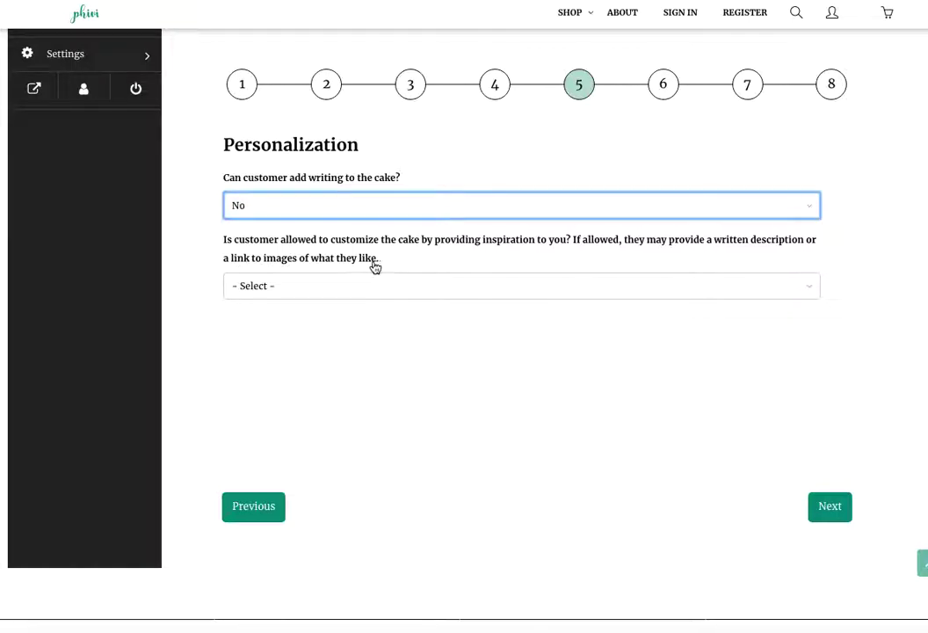
pyautogui.click(344, 286)
pyautogui.click(343, 299)
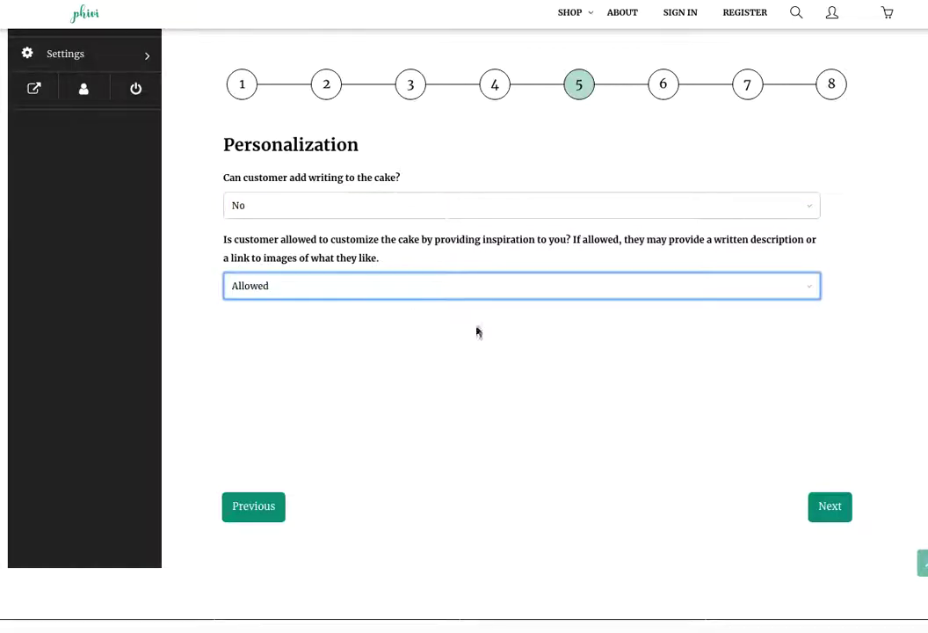
pyautogui.click(837, 511)
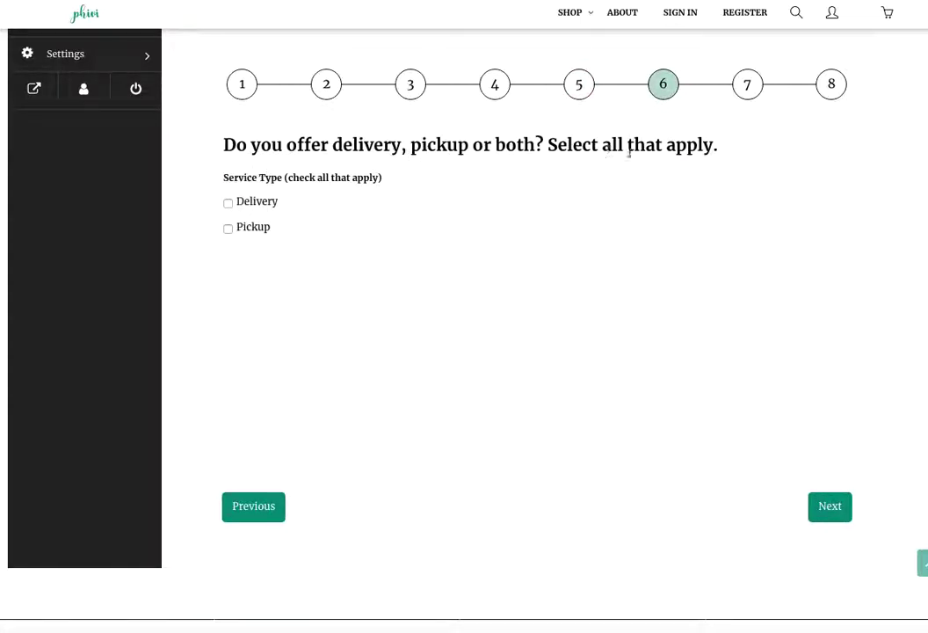
pyautogui.click(229, 203)
pyautogui.click(845, 518)
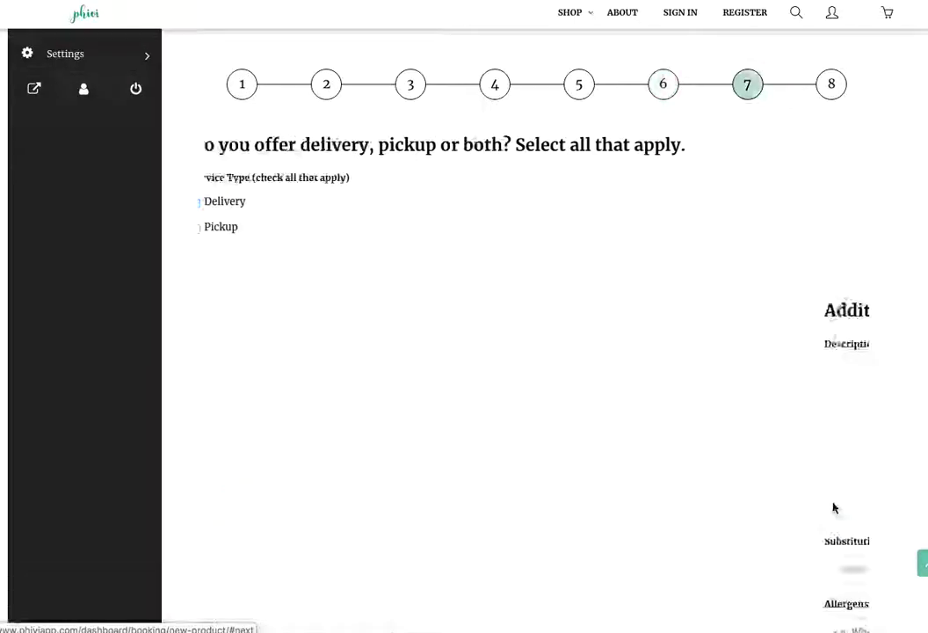
# Describe edible flower cake pops in pink and white, customizable to your event, in 3 flavors.
pyautogui.click(390, 254)
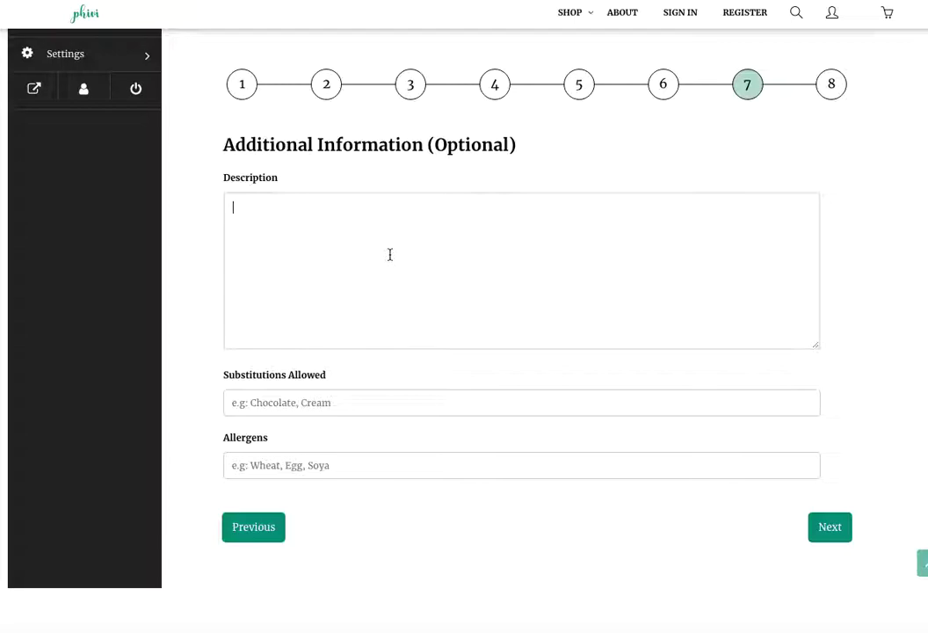
pyautogui.write('Delicious cake pops with ')
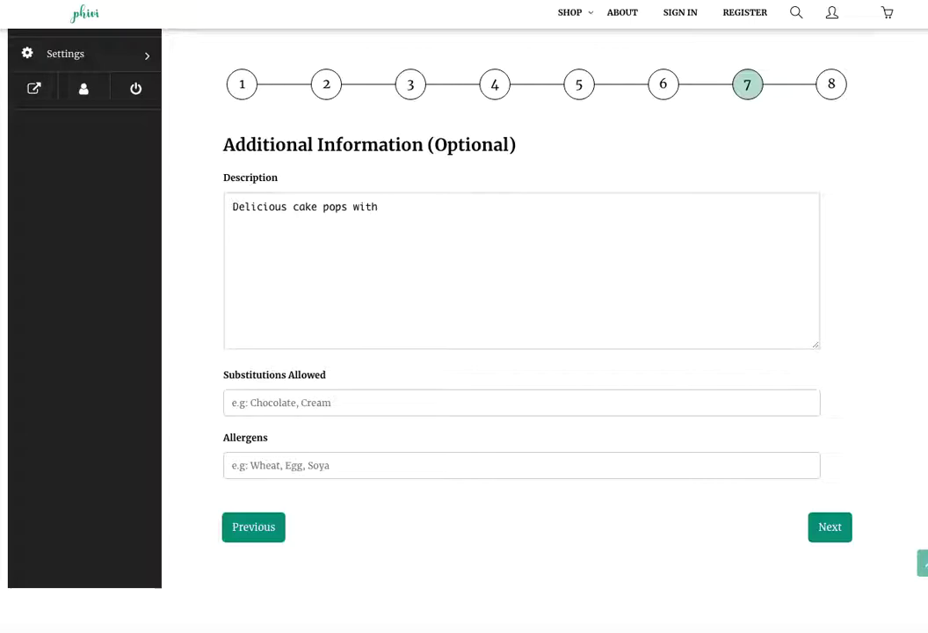
pyautogui.write('edible flower design in pink and white theme. Cake pops can be c')
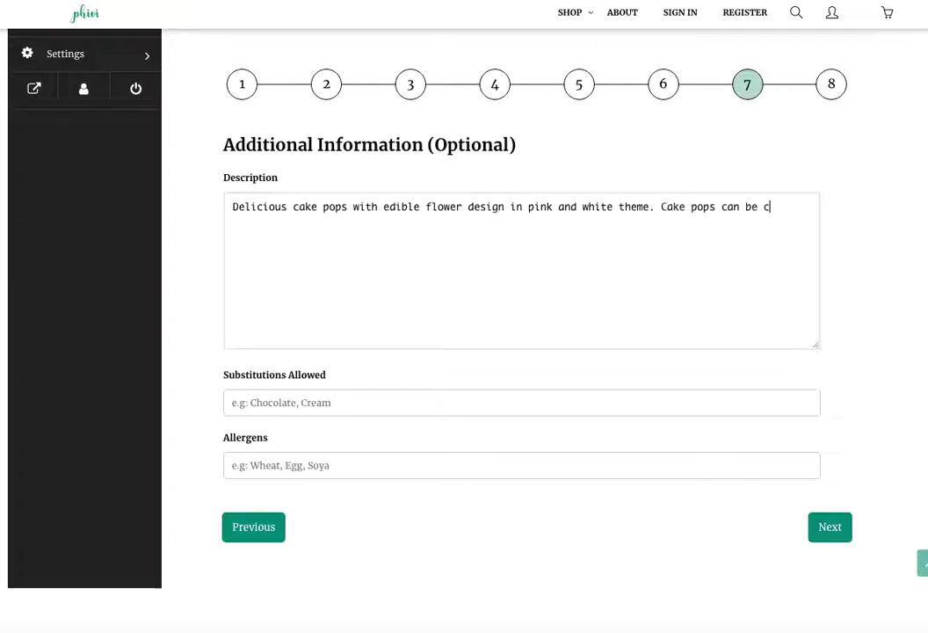
pyautogui.write('ustomized based o')
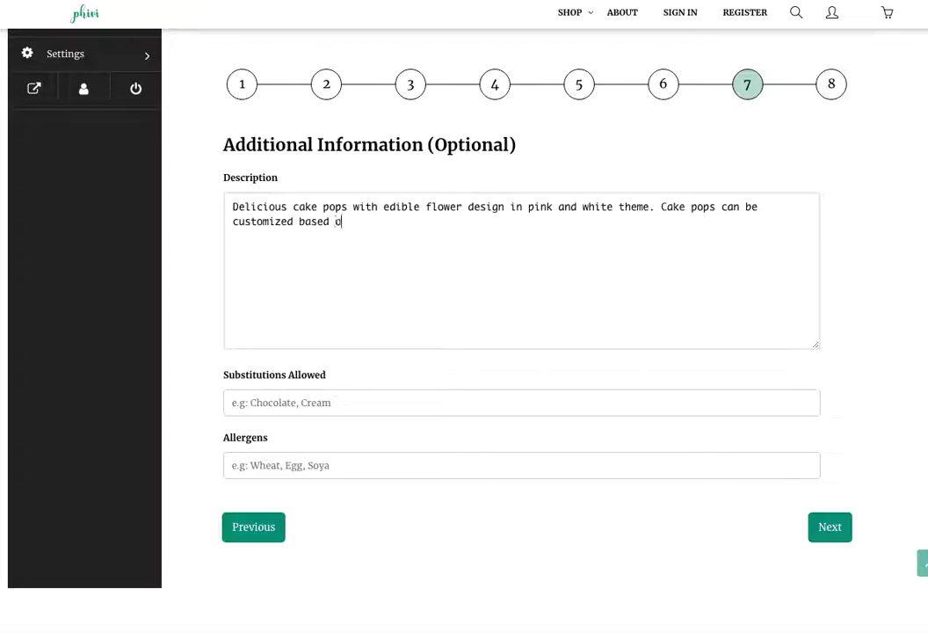
pyautogui.write('n the theme of your event')
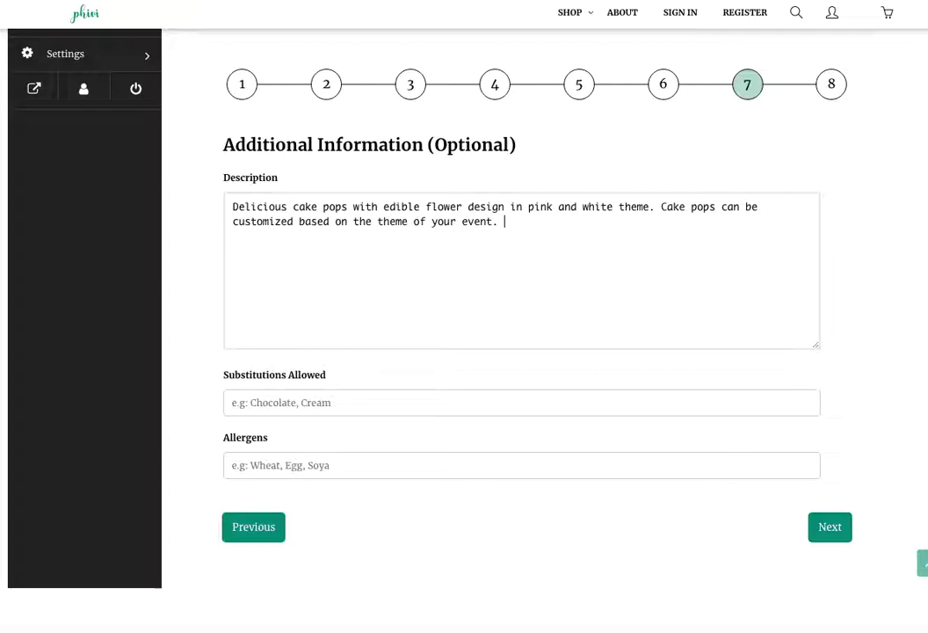
pyautogui.write('. Cake pops also come ')
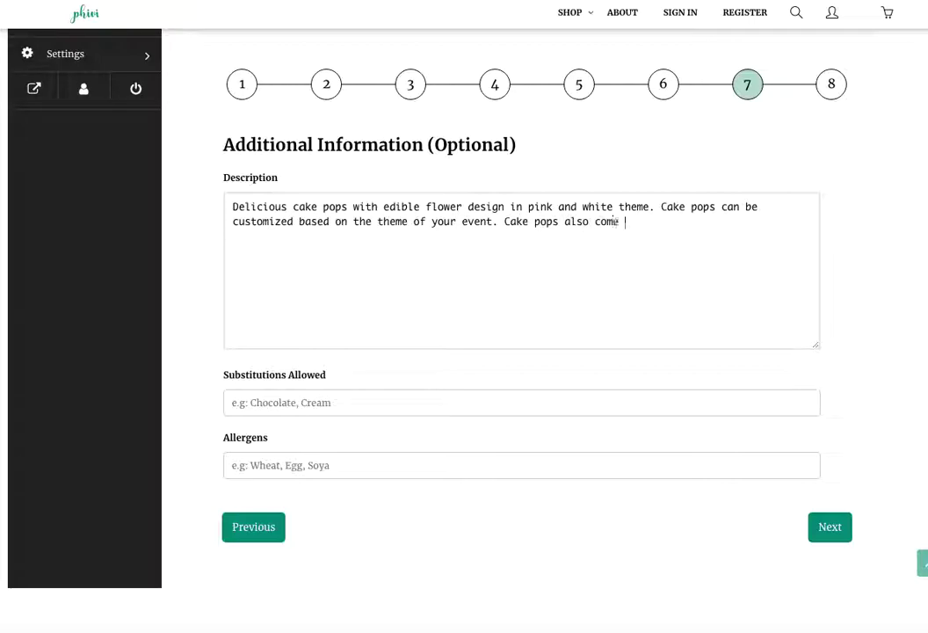
pyautogui.write('in 3 different flavors -')
pyautogui.write(' vanilla, choco')
pyautogui.write('late, and dulce de leche.')
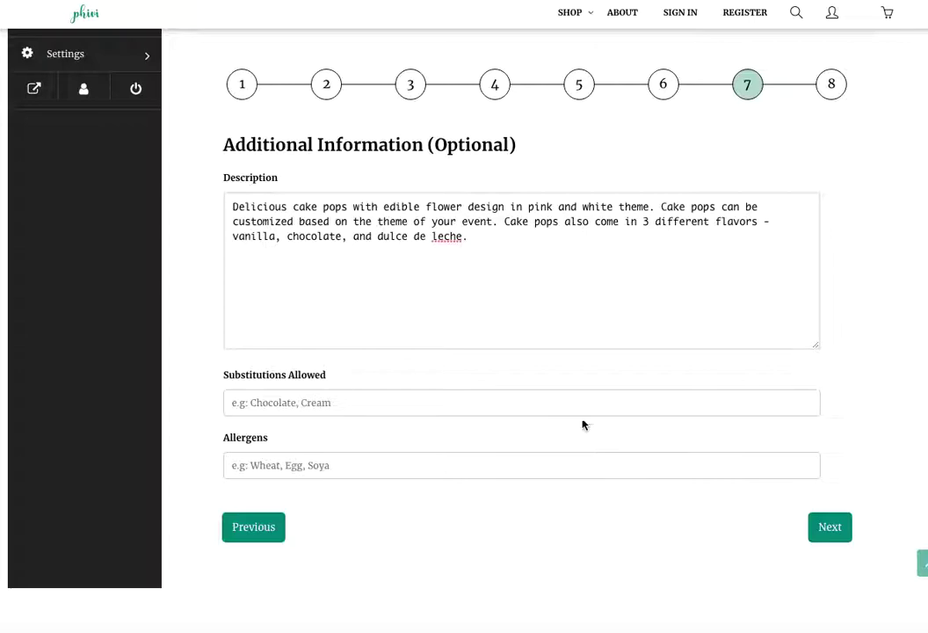
# Set availability to 3 orders per day, 1 week advance notice, and bookings 12 months ahead.
pyautogui.click(829, 526)
pyautogui.scroll(-1, 427, 250)
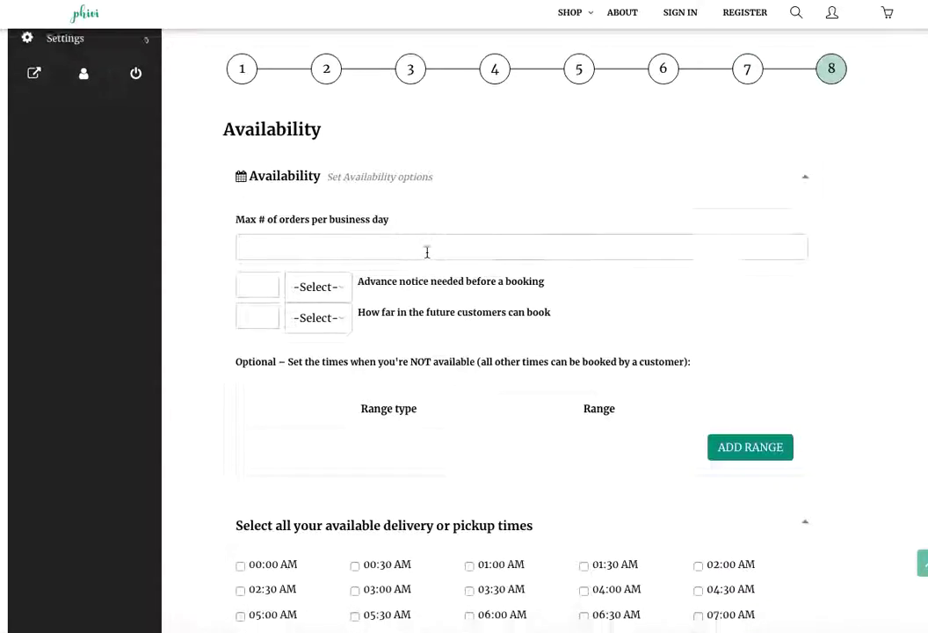
pyautogui.click(421, 213)
pyautogui.write('3')
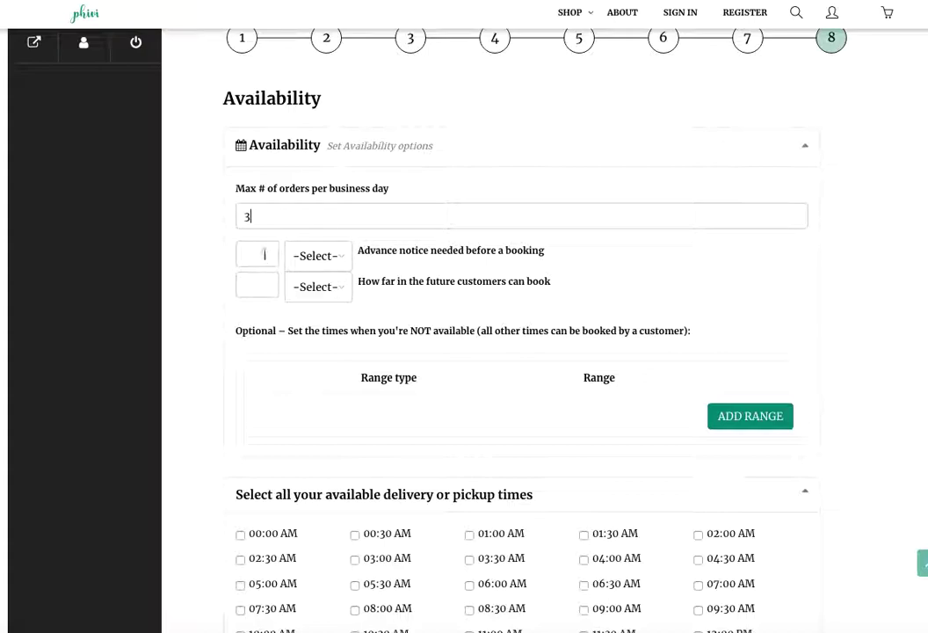
pyautogui.click(312, 256)
pyautogui.click(306, 275)
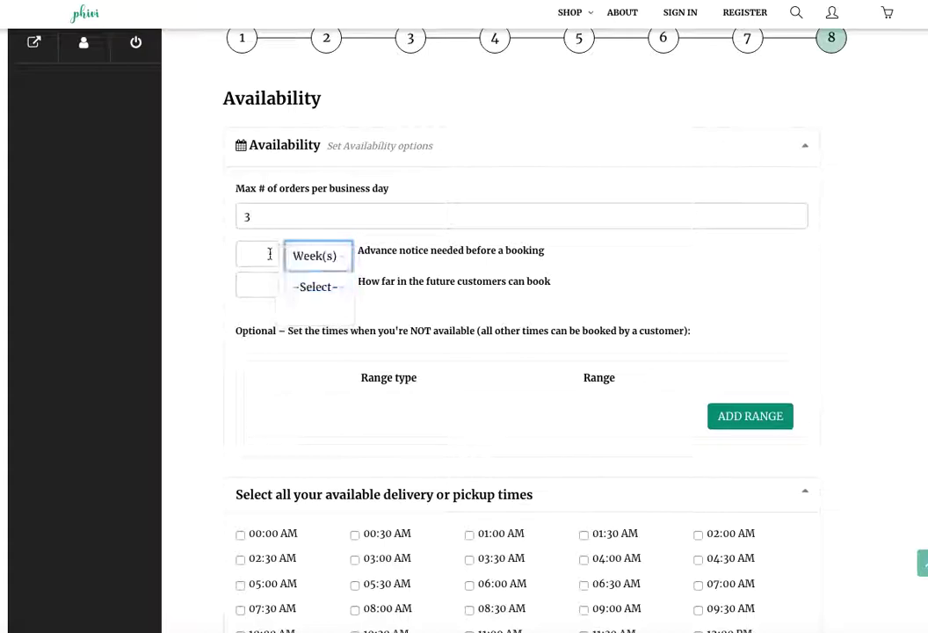
pyautogui.write('1')
pyautogui.click(262, 281)
pyautogui.write('12')
pyautogui.click(317, 288)
pyautogui.click(641, 366)
pyautogui.scroll(-1, 761, 347)
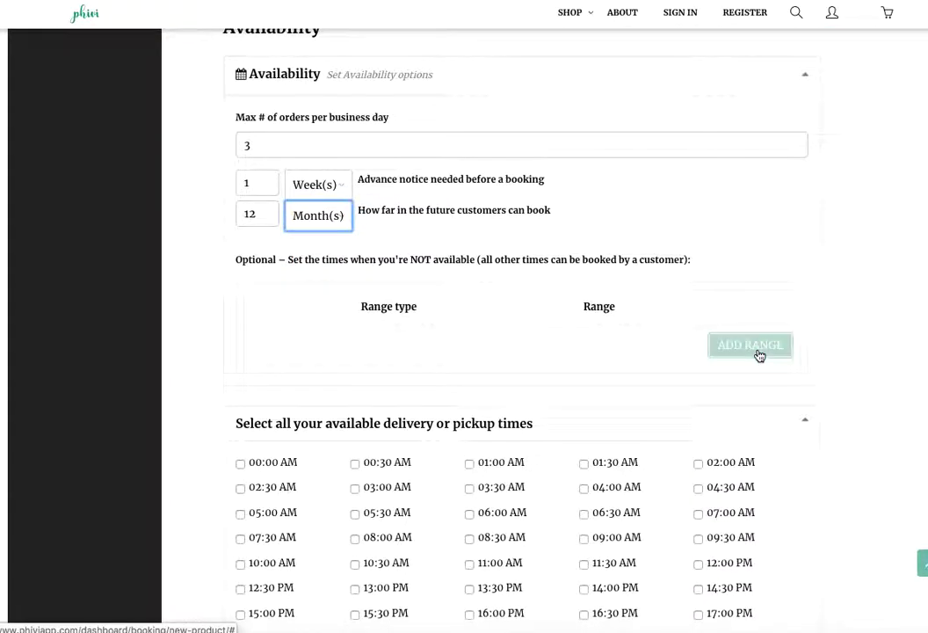
# Add three unavailable ranges and make the first a Monday–Tuesday range of days.
pyautogui.click(759, 352)
pyautogui.click(754, 397)
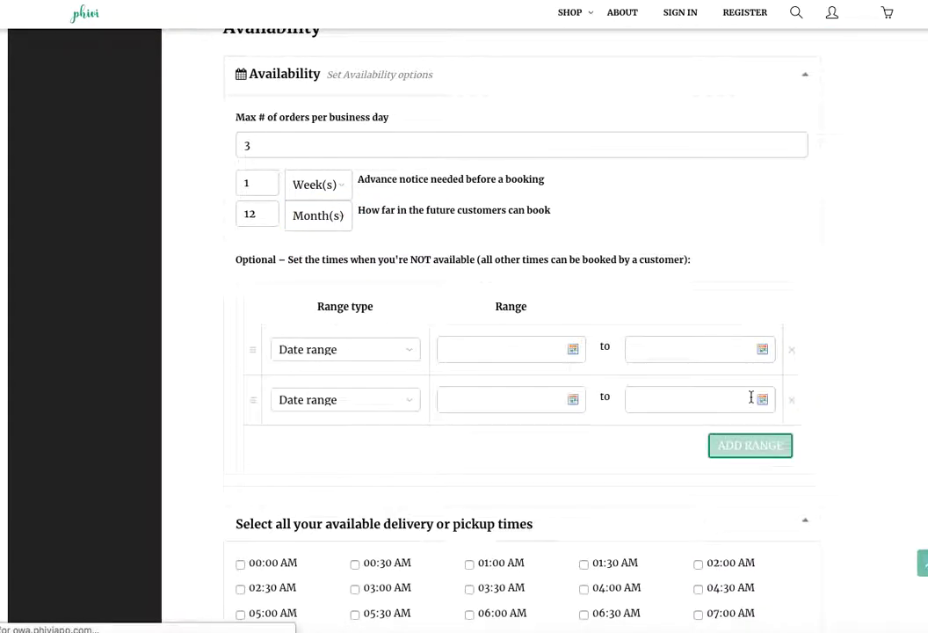
pyautogui.click(746, 445)
pyautogui.click(389, 353)
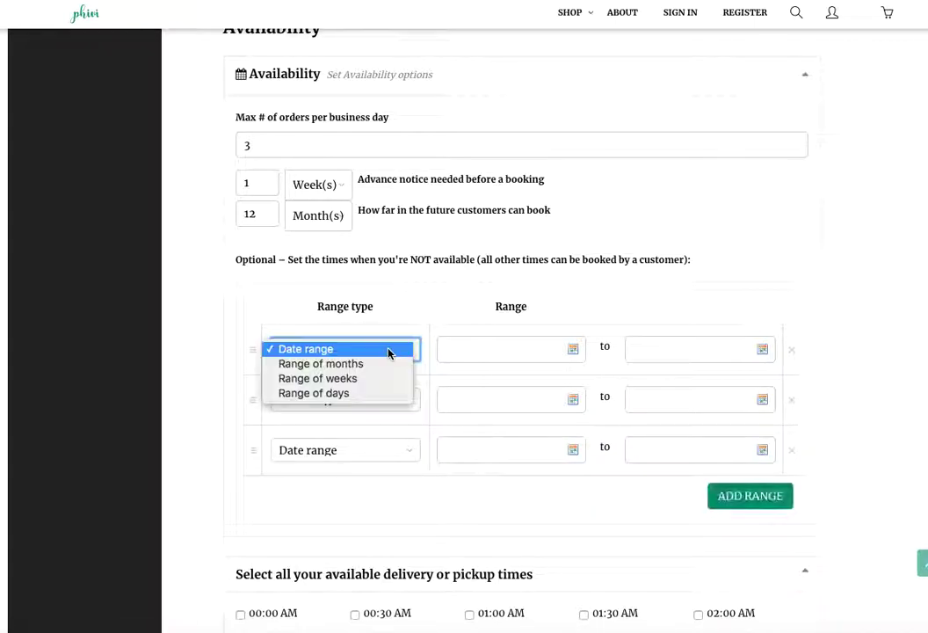
pyautogui.click(385, 393)
pyautogui.click(701, 354)
pyautogui.click(701, 364)
# Set the second range to dates 2019-07-04 through 2019-07-07.
pyautogui.click(336, 399)
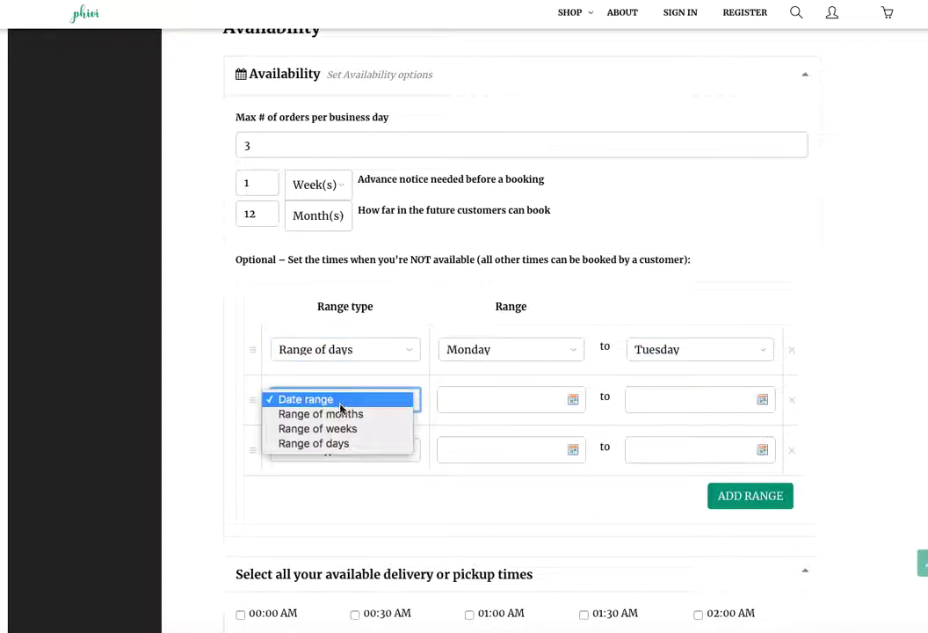
pyautogui.click(341, 406)
pyautogui.click(578, 401)
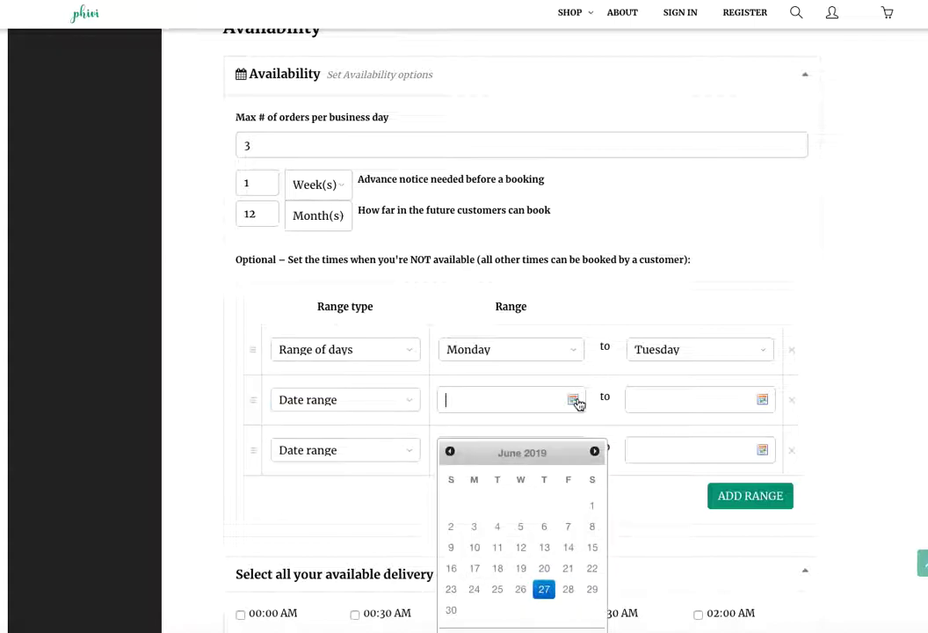
pyautogui.click(597, 452)
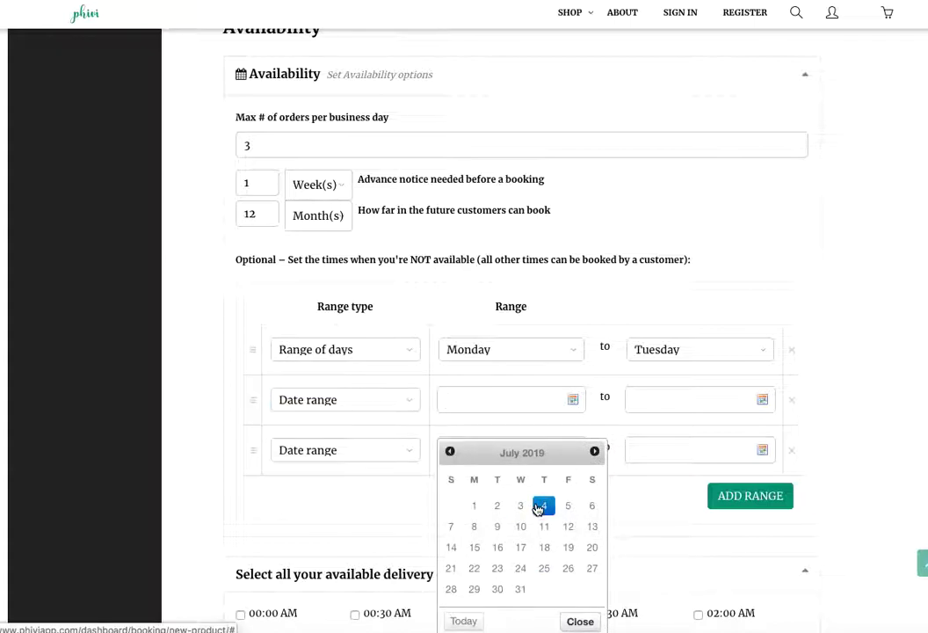
pyautogui.click(542, 504)
pyautogui.click(762, 399)
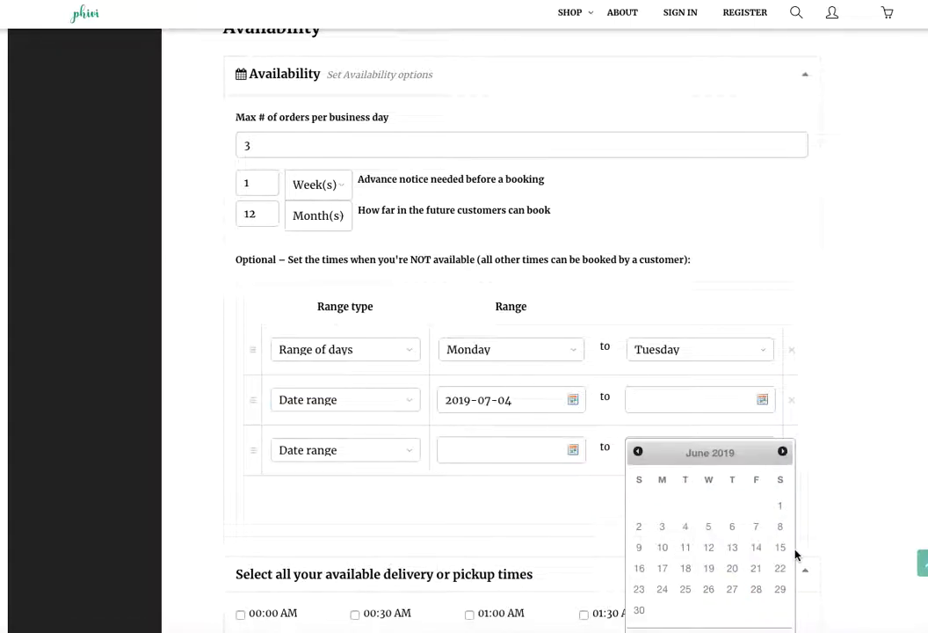
pyautogui.click(782, 451)
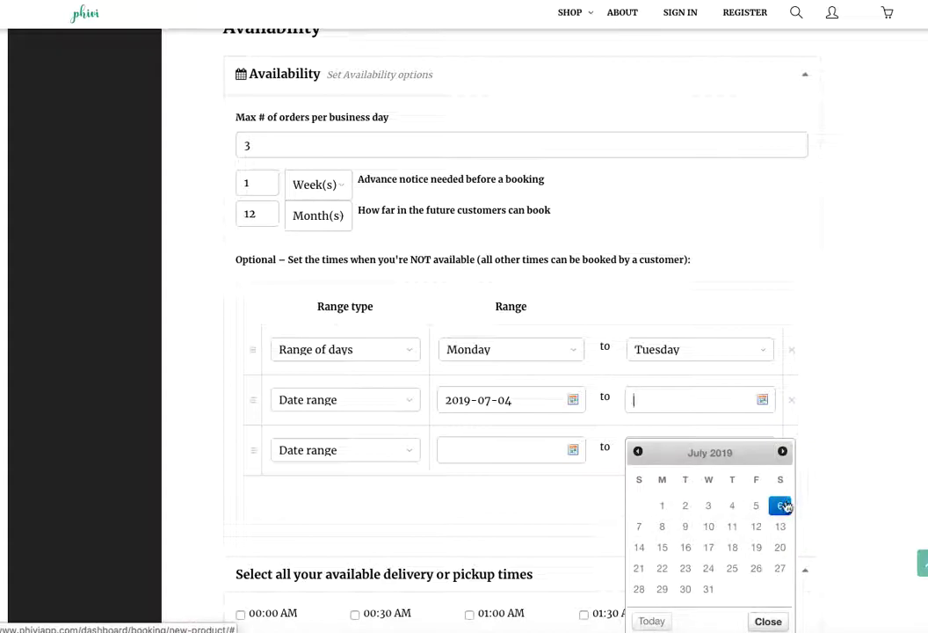
pyautogui.click(640, 527)
# Make the third range a date range starting 2019-12-22.
pyautogui.click(356, 451)
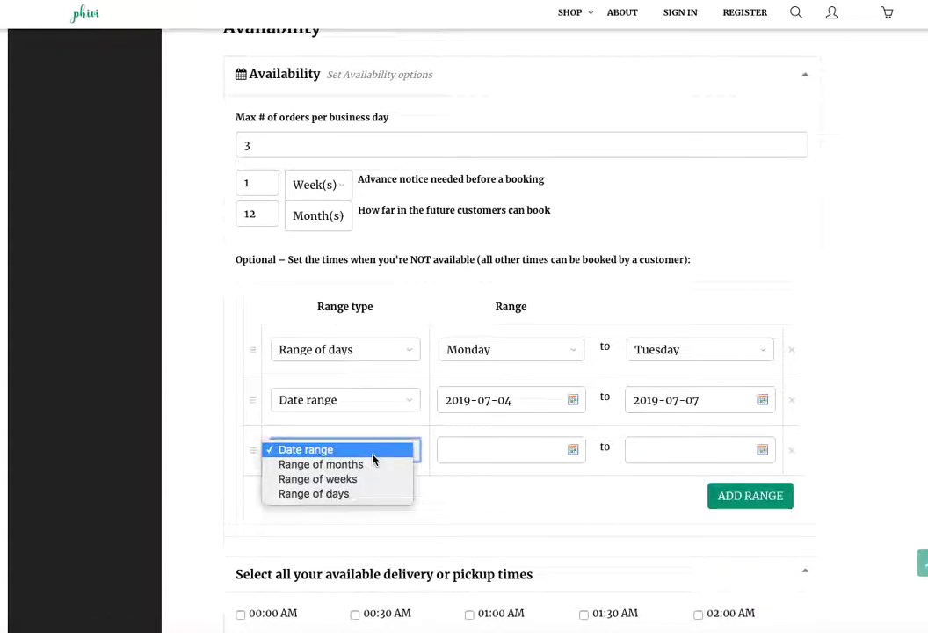
pyautogui.click(305, 449)
pyautogui.click(573, 450)
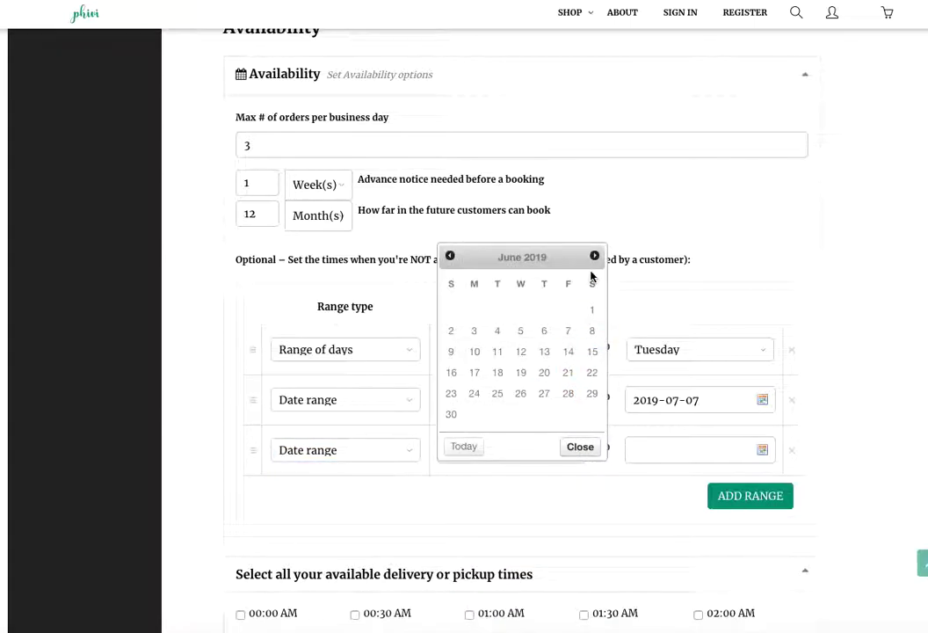
pyautogui.click(595, 256)
pyautogui.click(595, 256)
pyautogui.click(595, 256)
pyautogui.click(595, 256)
pyautogui.click(595, 256)
pyautogui.click(595, 255)
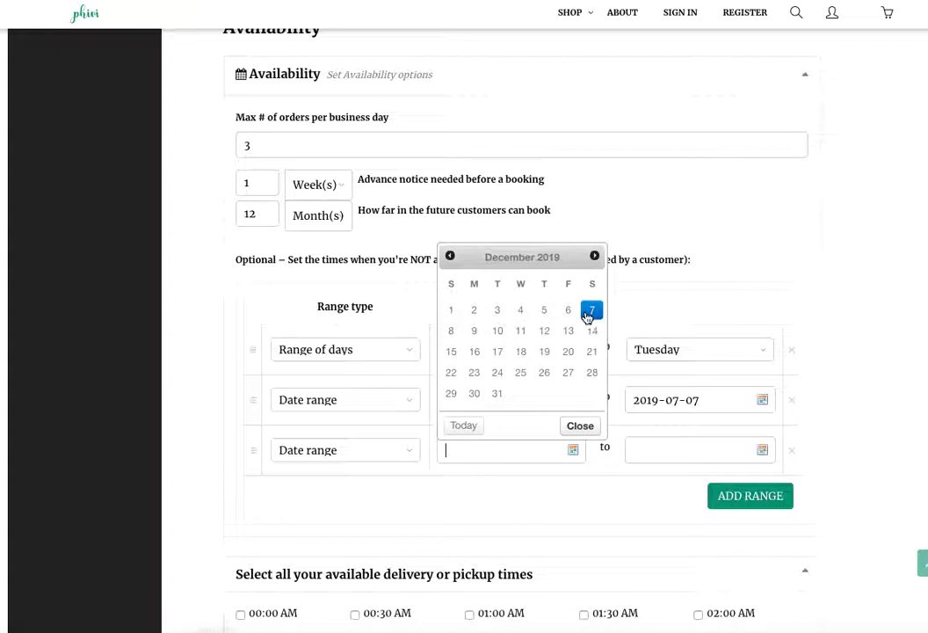
pyautogui.click(450, 371)
# End the third unavailable range on 2020-01-02.
pyautogui.click(763, 451)
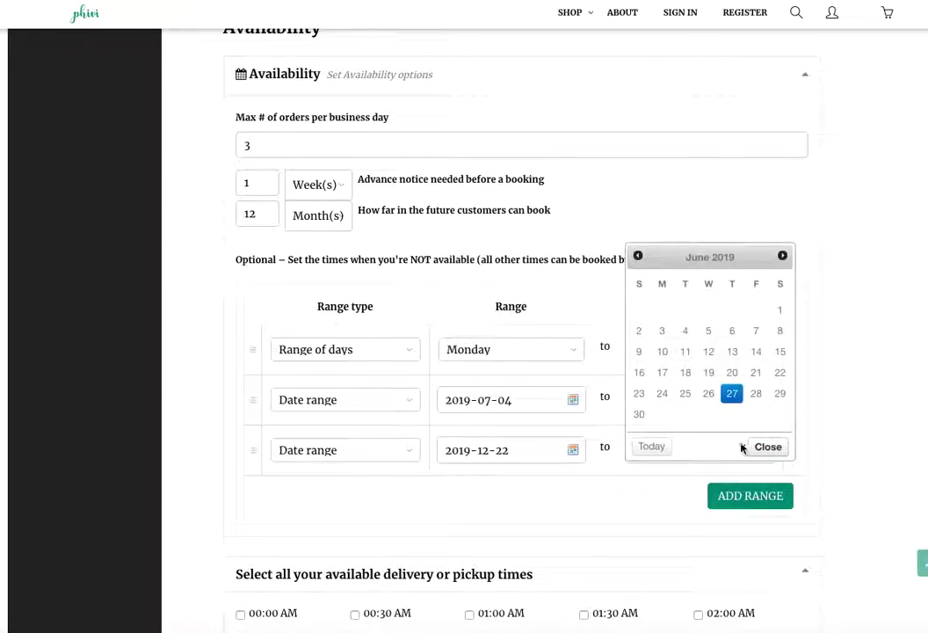
pyautogui.click(783, 256)
pyautogui.click(783, 256)
pyautogui.click(783, 256)
pyautogui.click(783, 256)
pyautogui.click(783, 256)
pyautogui.click(783, 256)
pyautogui.click(783, 255)
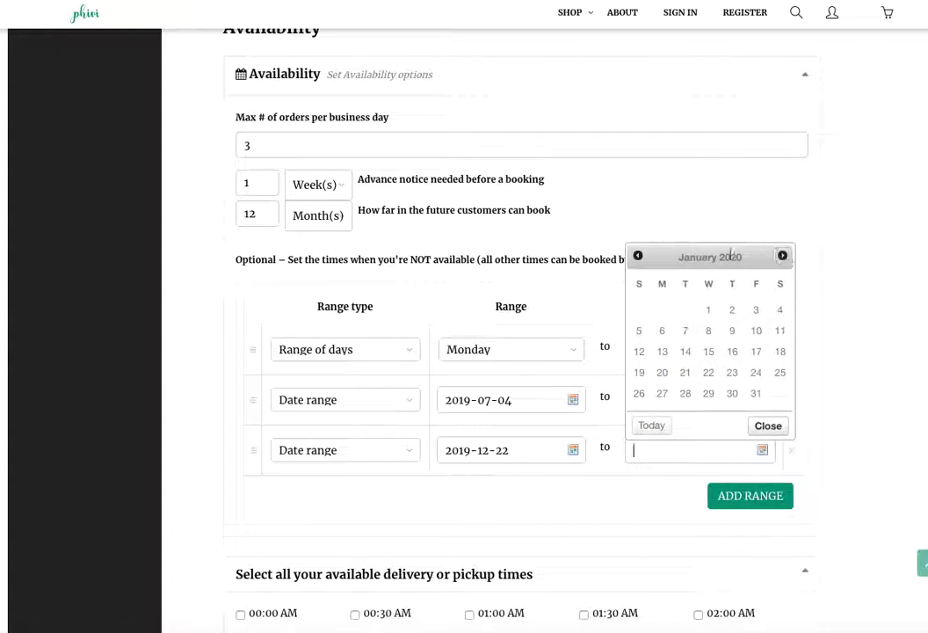
pyautogui.click(732, 309)
pyautogui.click(764, 496)
# Tick the time slots from 09:00 AM to 17:00 PM and save the Flower Cake Pops product.
pyautogui.scroll(-4, 760, 490)
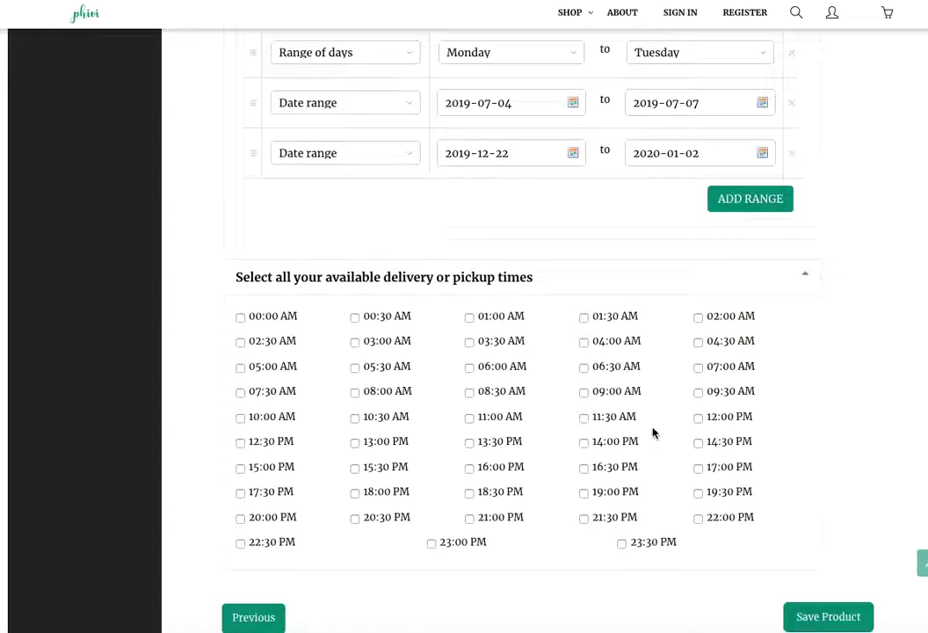
pyautogui.click(617, 373)
pyautogui.click(708, 370)
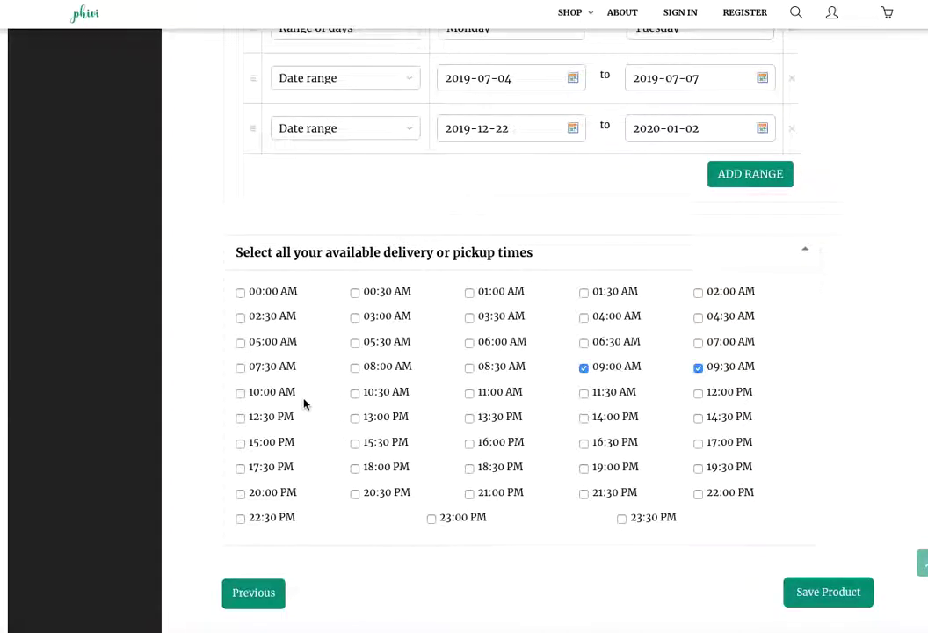
pyautogui.click(370, 395)
pyautogui.click(473, 395)
pyautogui.click(582, 397)
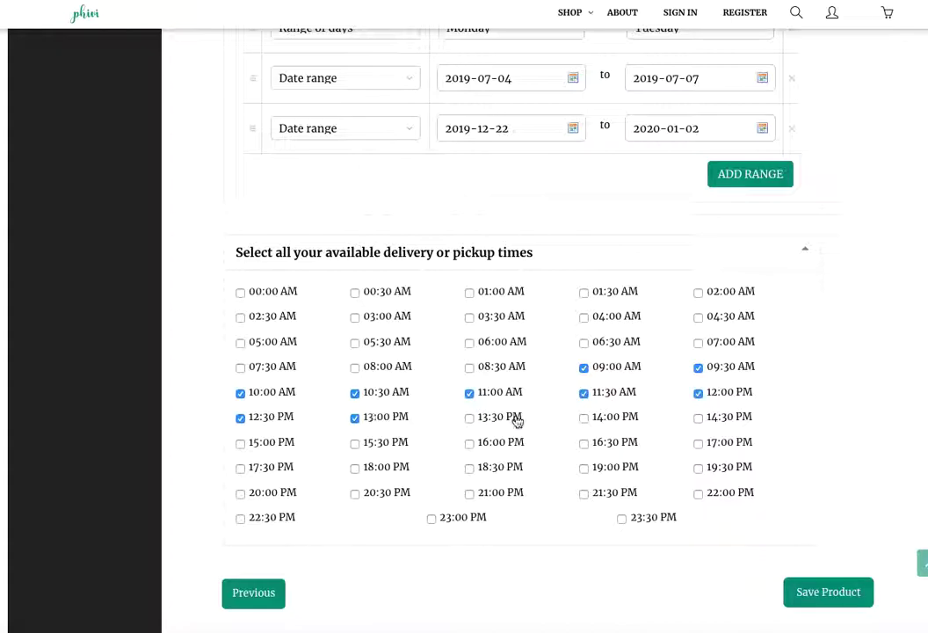
pyautogui.click(256, 446)
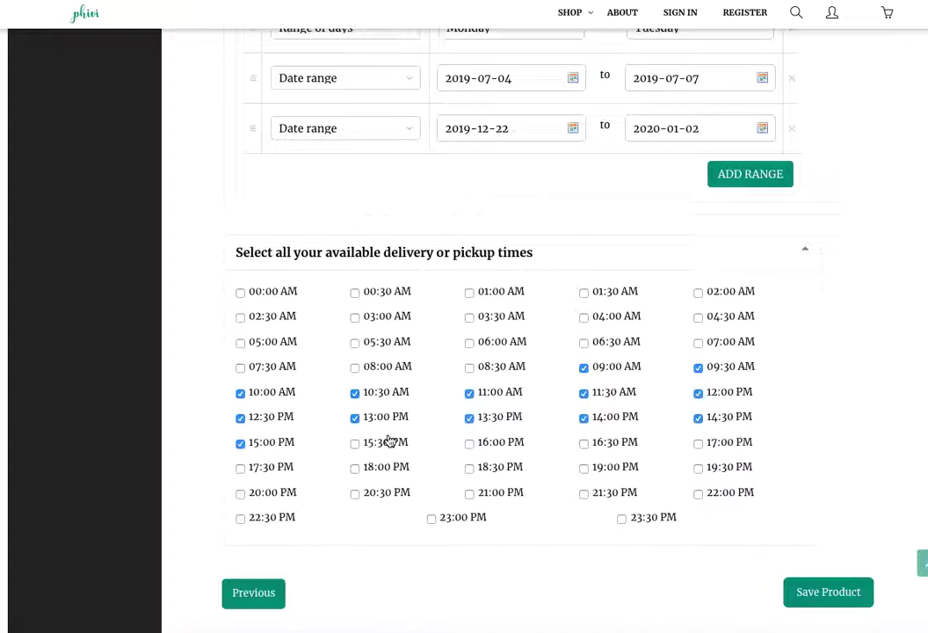
pyautogui.click(722, 449)
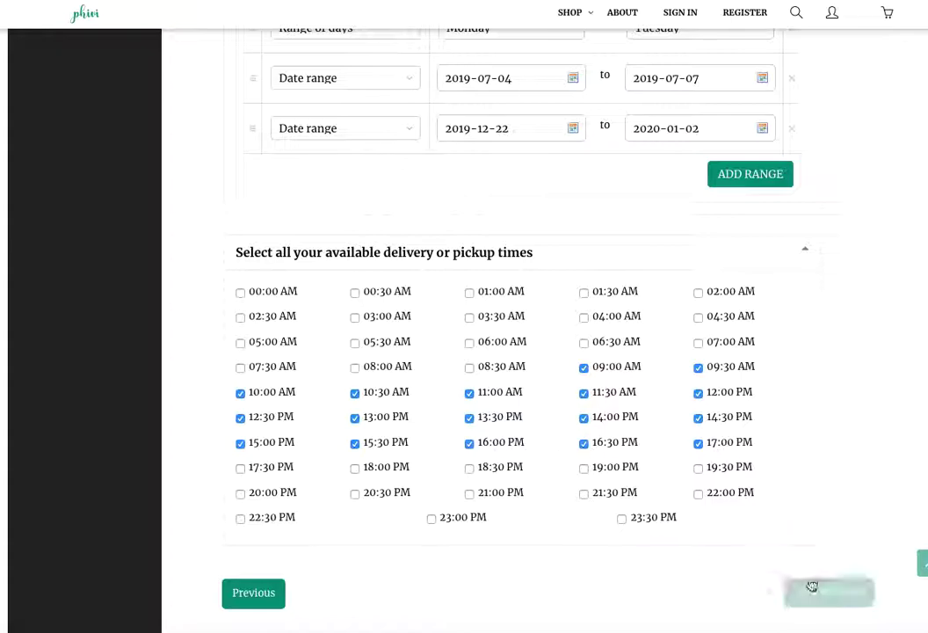
pyautogui.click(833, 587)
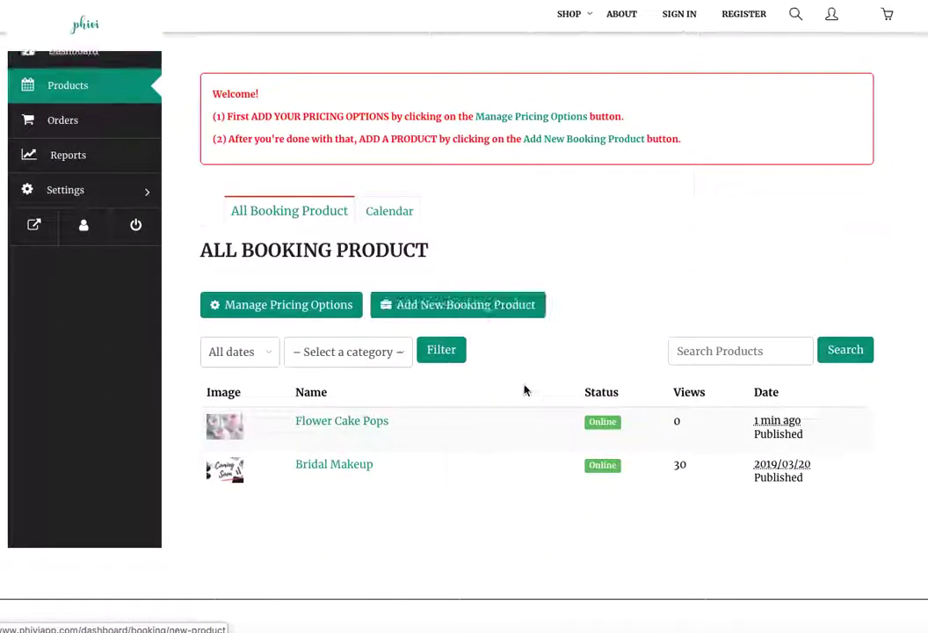
# View the Flower Cake Pops row from All Booking Product on the storefront.
pyautogui.moveTo(309, 439)
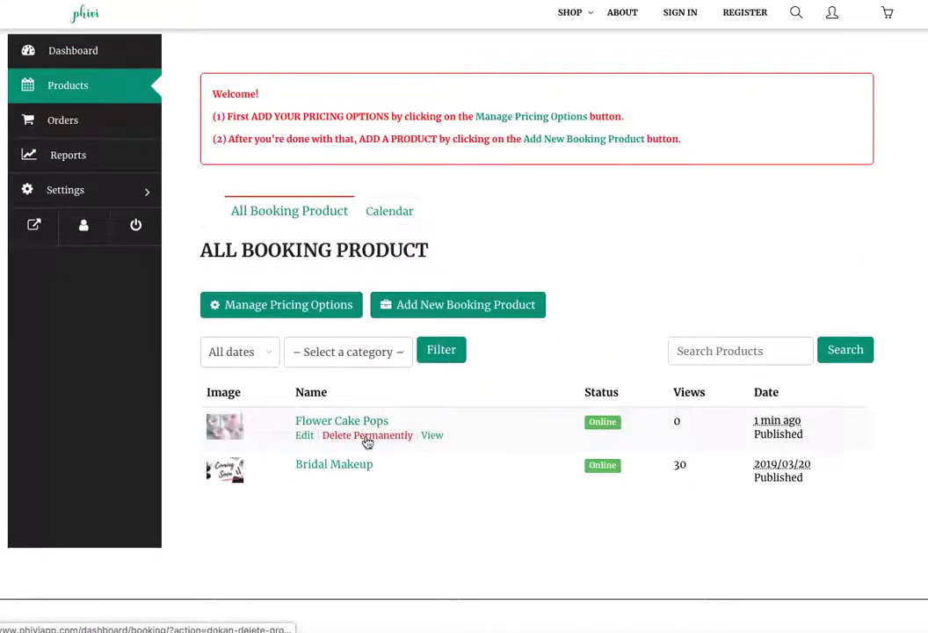
pyautogui.click(434, 439)
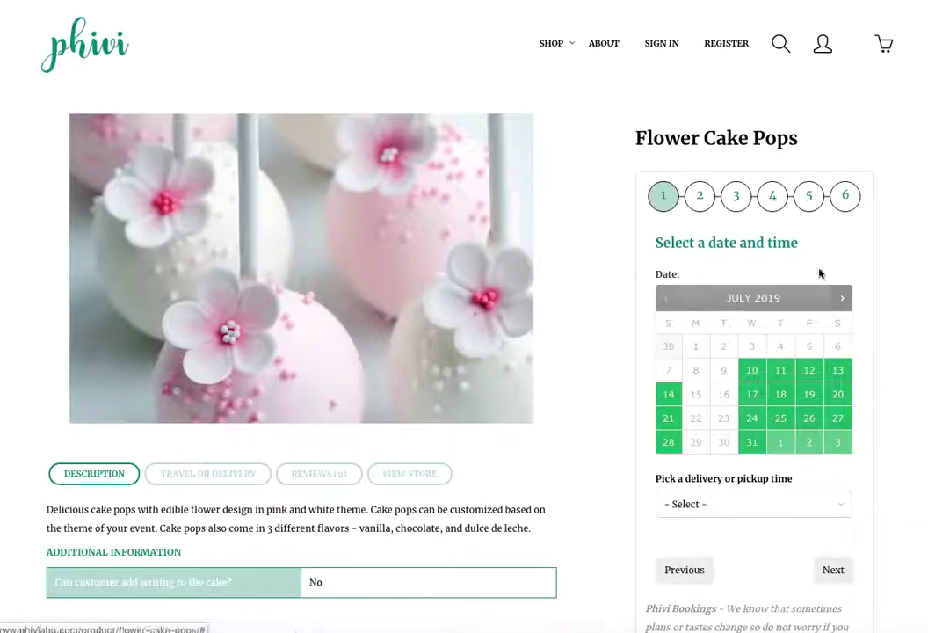
# Go to December 2019, choose 16:30 PM and December 13, then continue to delivery.
pyautogui.scroll(-1, 602, 373)
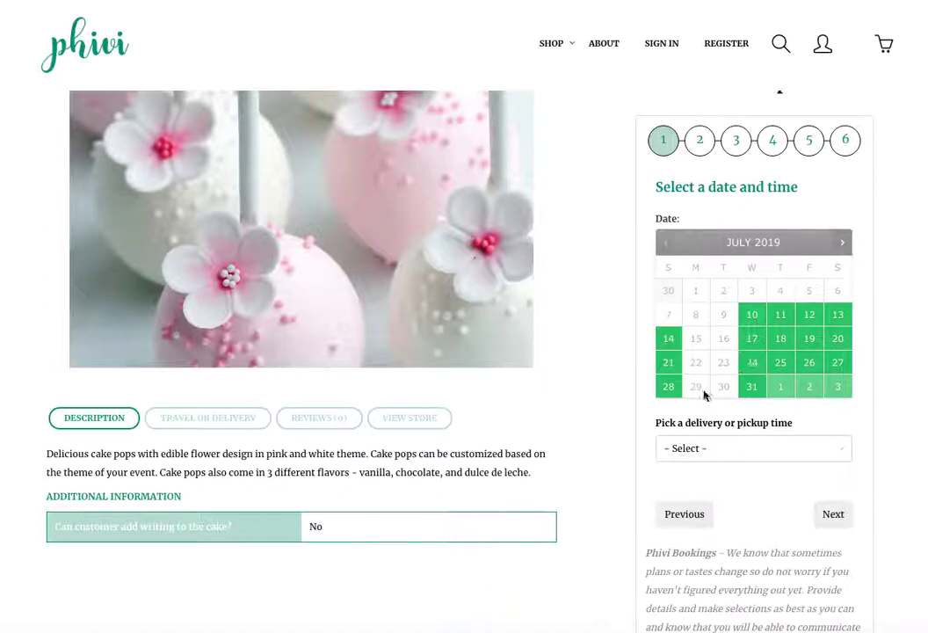
pyautogui.click(846, 243)
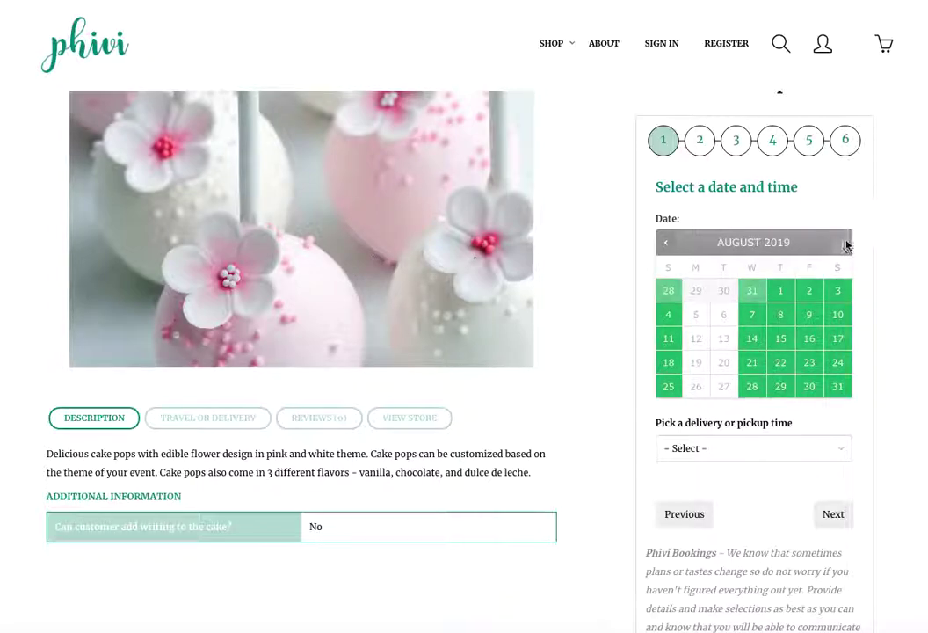
pyautogui.doubleClick(846, 243)
pyautogui.click(845, 243)
pyautogui.click(846, 244)
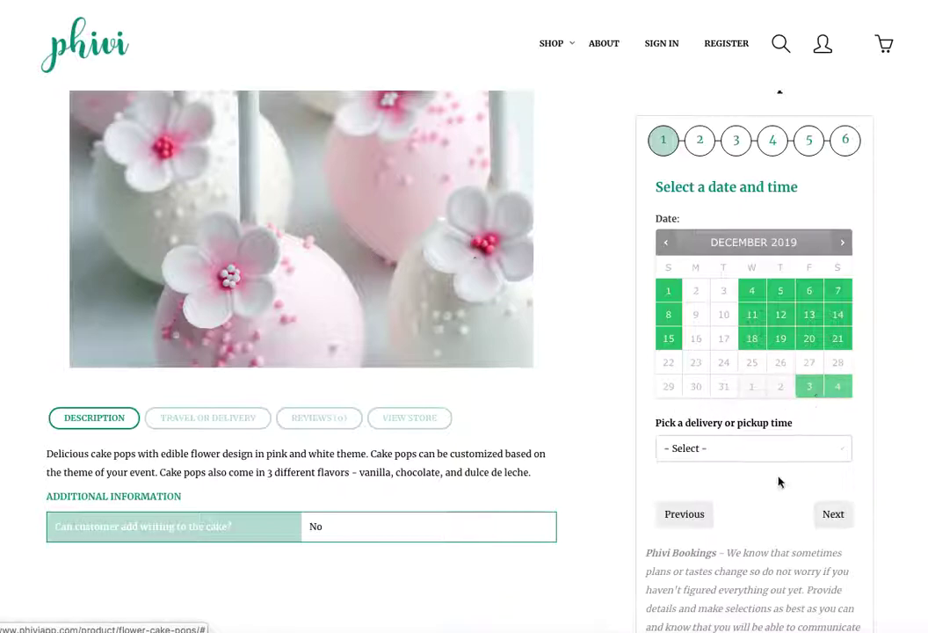
pyautogui.click(797, 448)
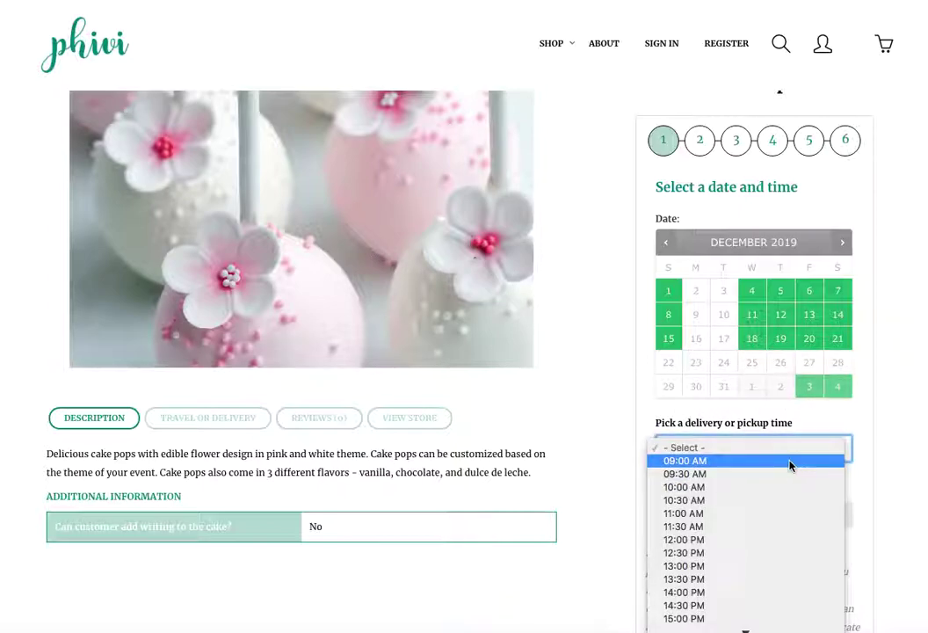
pyautogui.click(763, 618)
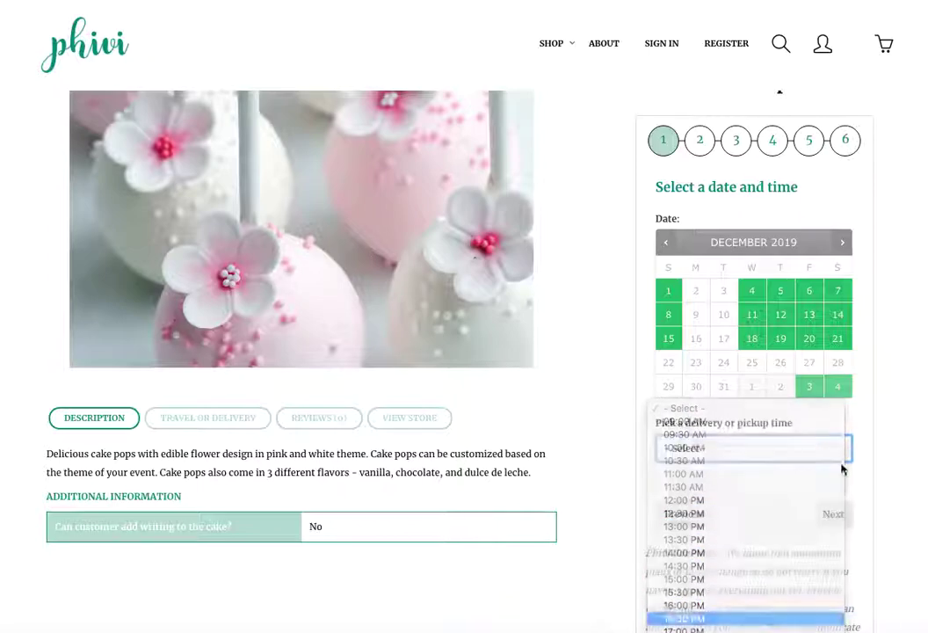
pyautogui.click(809, 313)
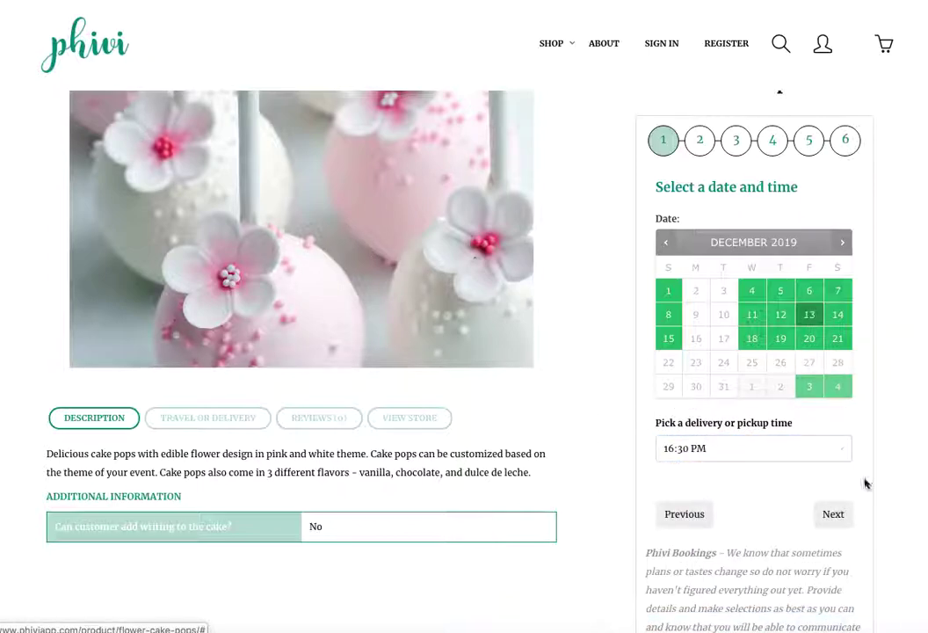
pyautogui.click(835, 513)
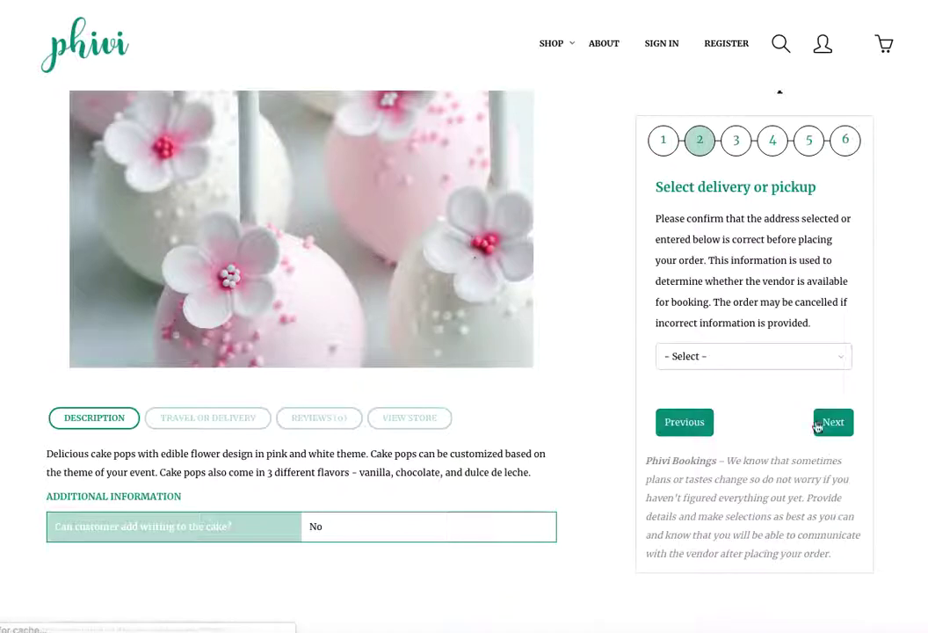
# Choose Delivery and enter the New York delivery street, city, state and zip code.
pyautogui.click(758, 357)
pyautogui.click(764, 369)
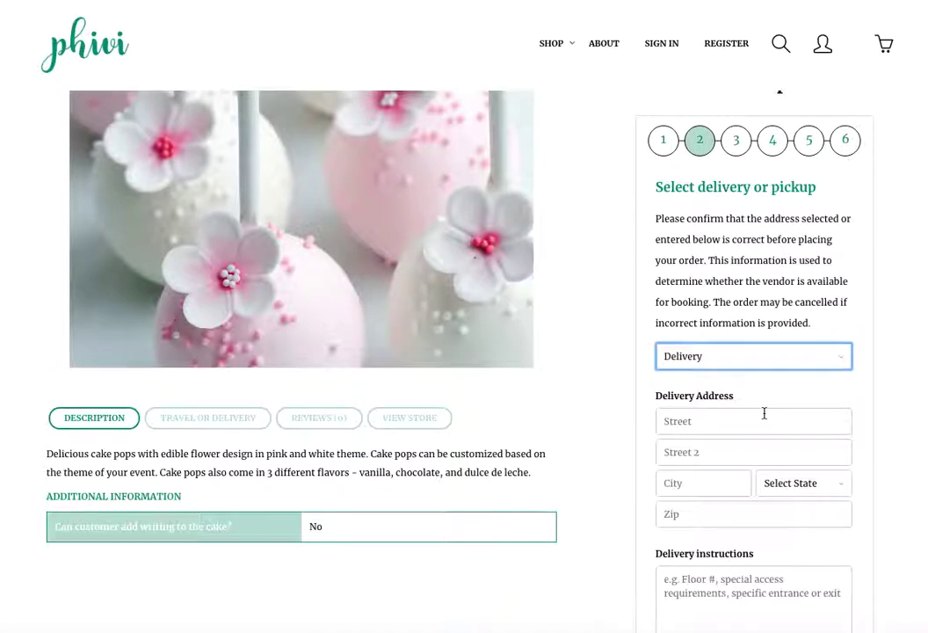
pyautogui.click(762, 415)
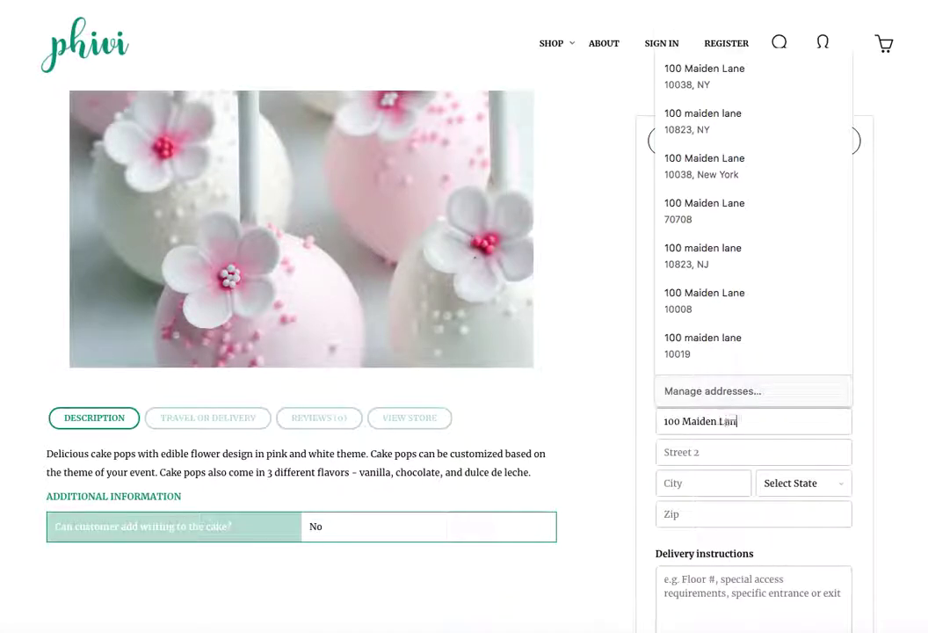
pyautogui.press('Tab')
pyautogui.write('New Yorkn')
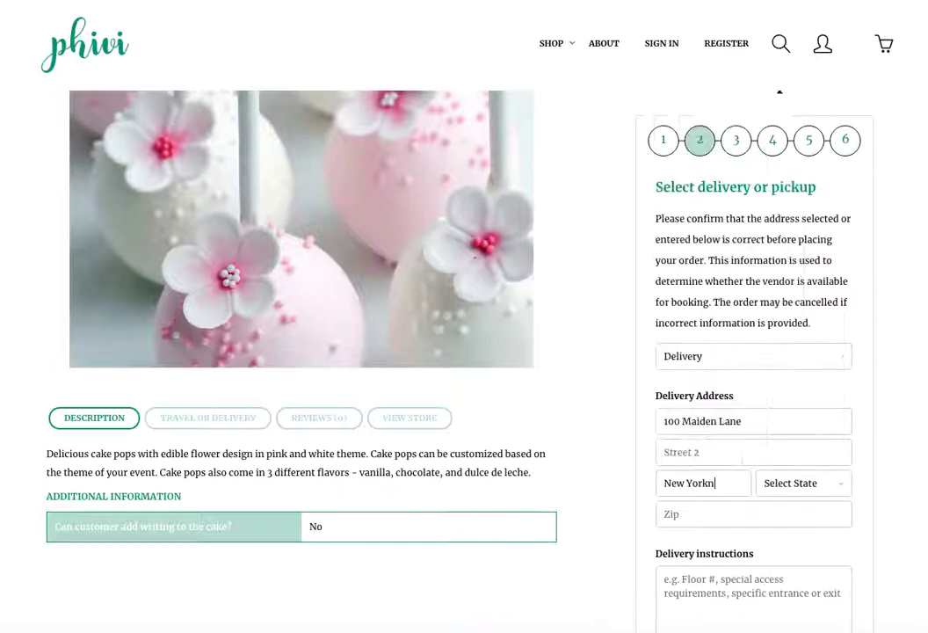
pyautogui.press('Tab')
pyautogui.write('ny')
pyautogui.press('Tab')
pyautogui.write('10038')
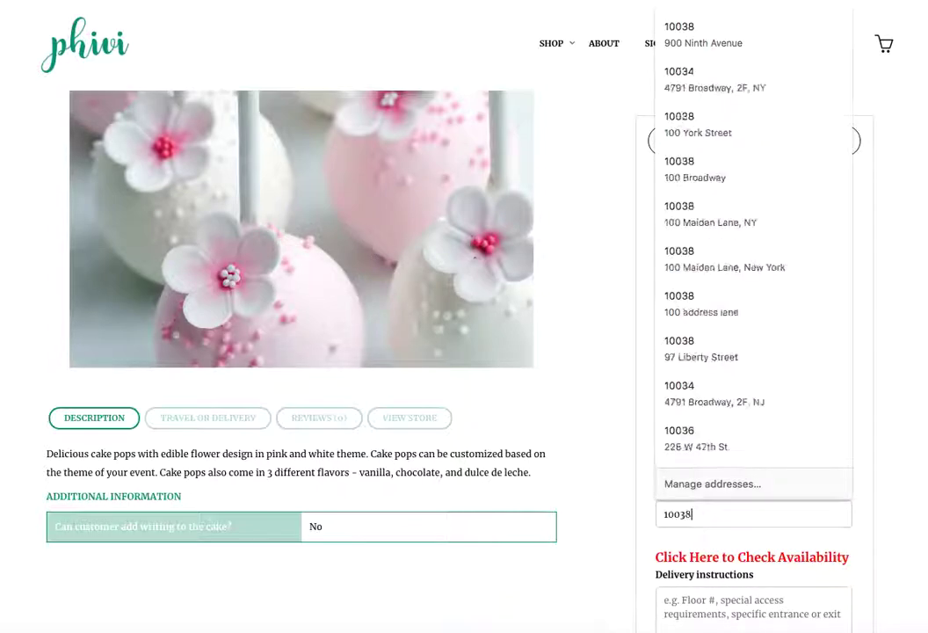
# Confirm the address is within the delivery radius at $0.00 fee and continue.
pyautogui.click(830, 558)
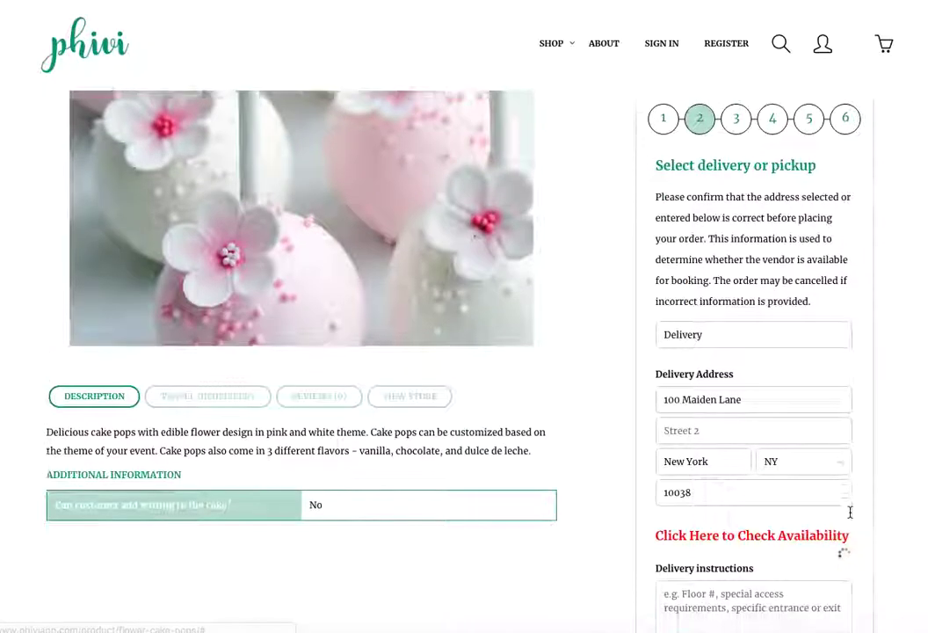
pyautogui.scroll(-2, 845, 536)
pyautogui.scroll(-1, 846, 514)
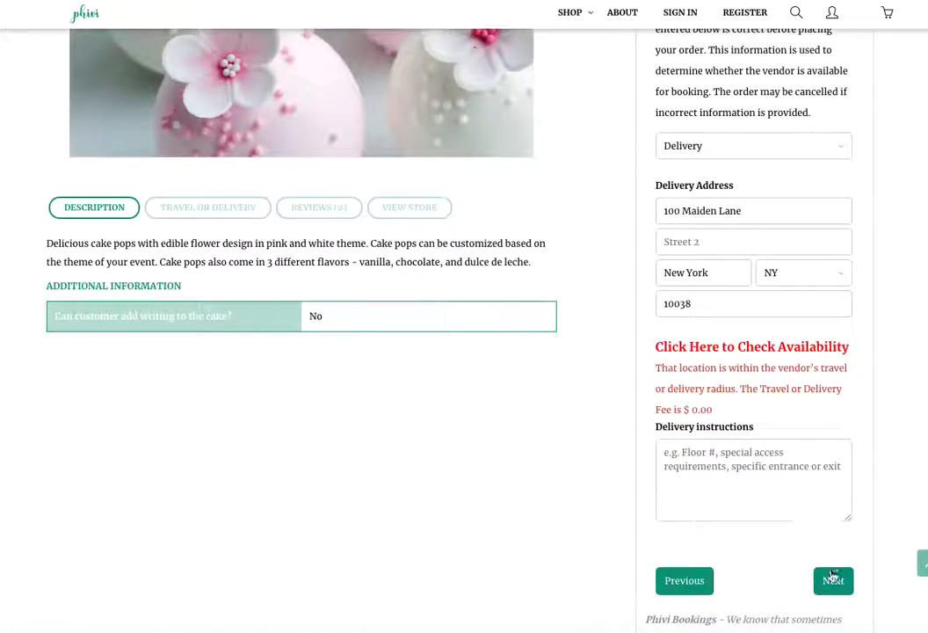
pyautogui.click(830, 577)
# Choose Flower Cake Pops (24) at $80 with Dulce De Leche filling.
pyautogui.click(833, 430)
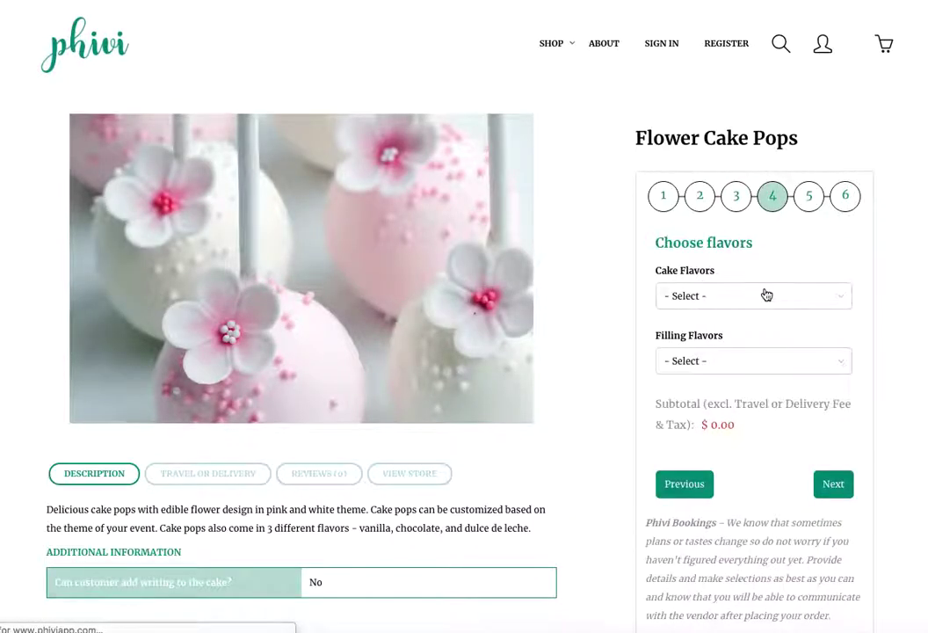
pyautogui.click(757, 295)
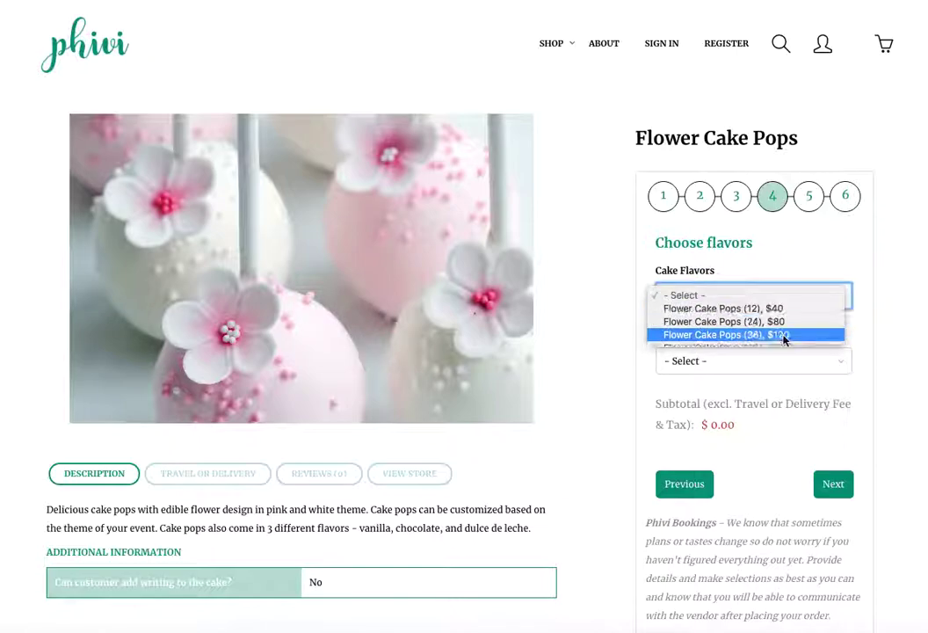
pyautogui.click(782, 323)
pyautogui.click(748, 361)
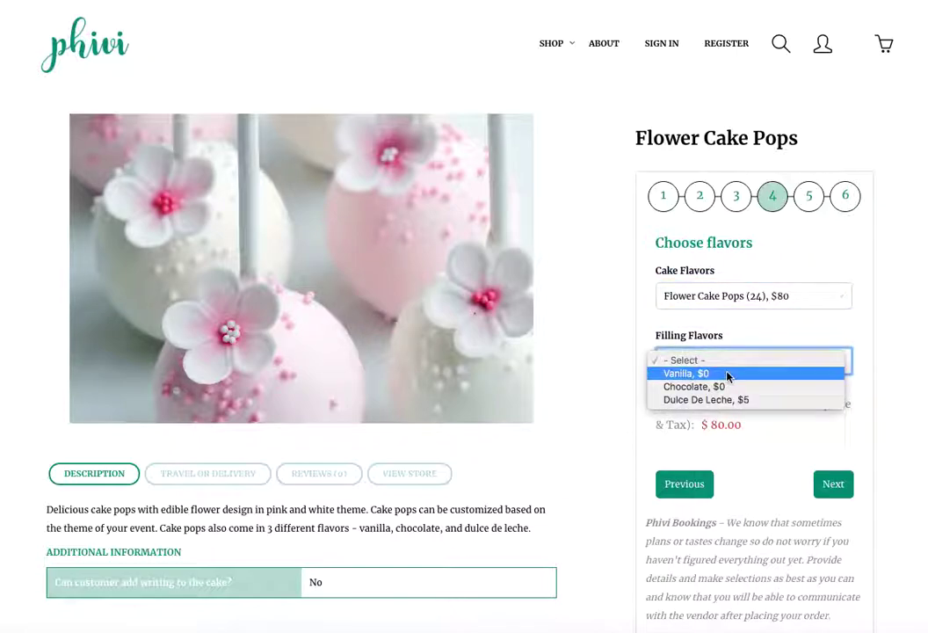
pyautogui.click(745, 400)
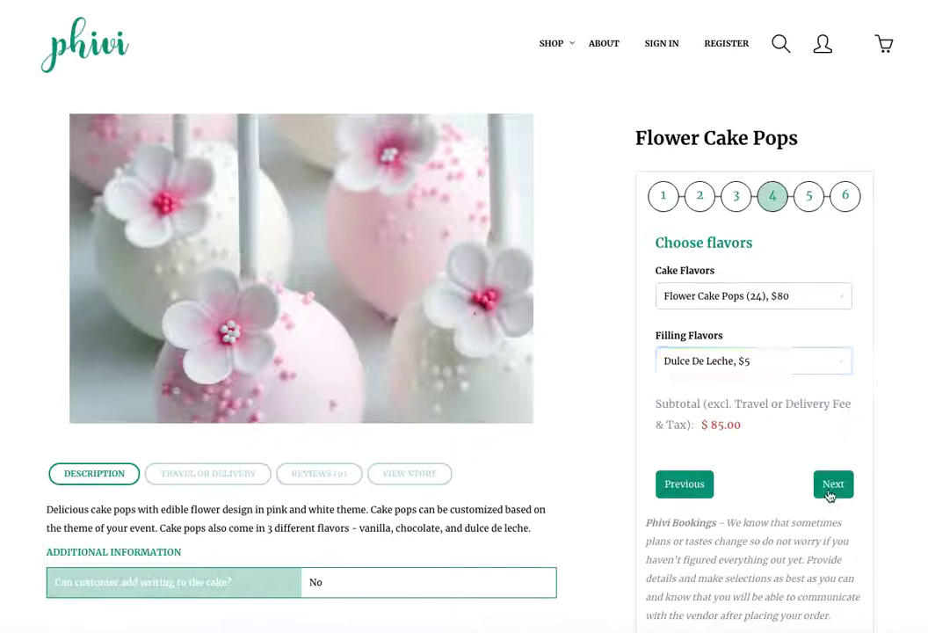
pyautogui.click(833, 483)
# Request customization with a note asking for some purple cake pops, and add to cart.
pyautogui.click(832, 429)
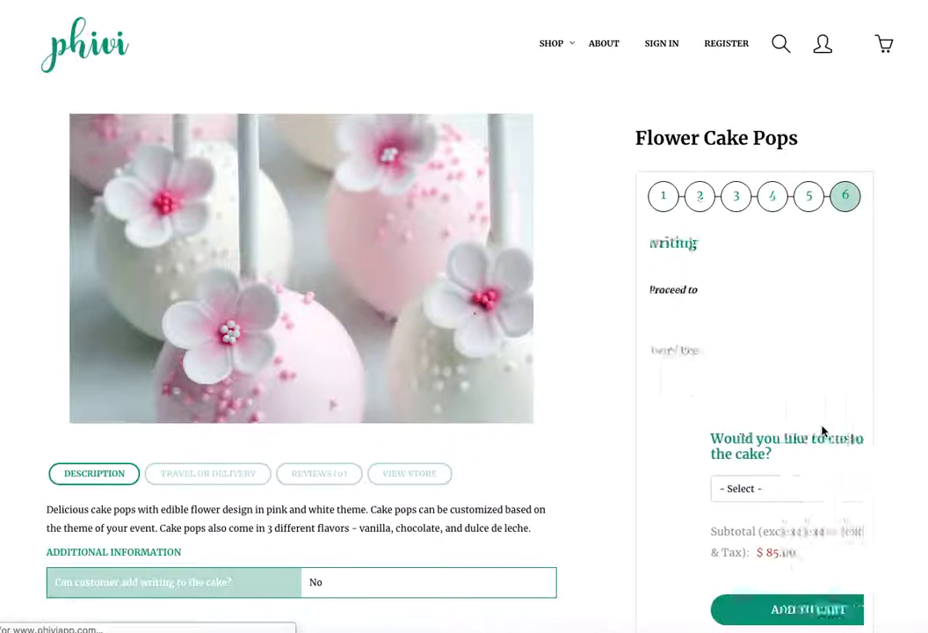
pyautogui.click(750, 295)
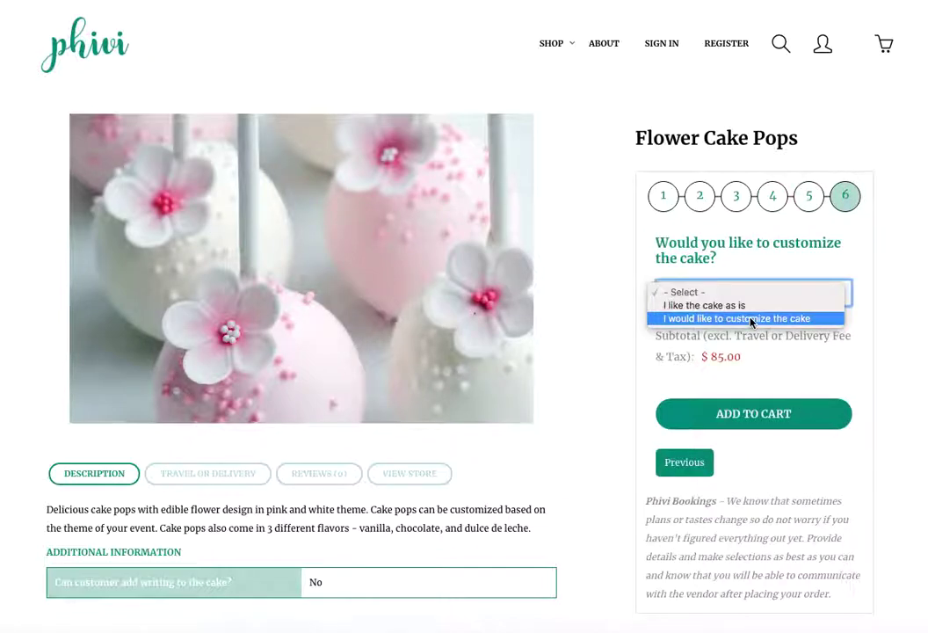
pyautogui.click(735, 318)
pyautogui.click(737, 364)
pyautogui.write('C')
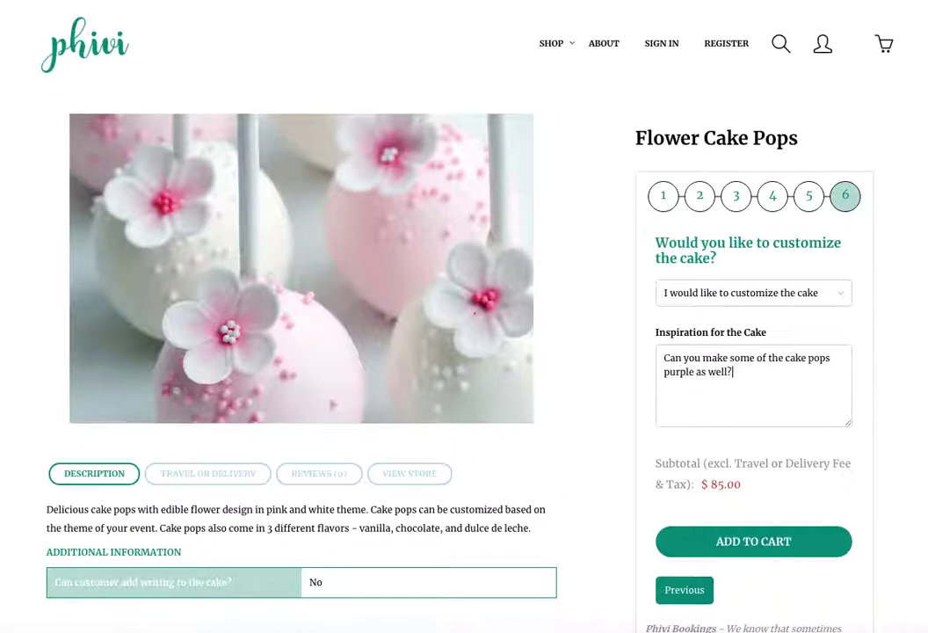
pyautogui.click(754, 543)
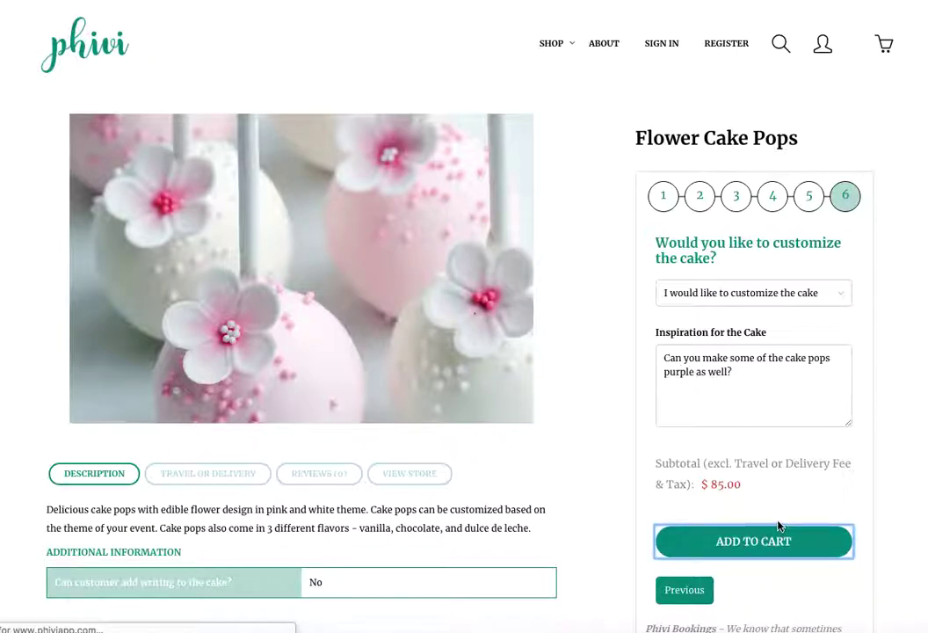